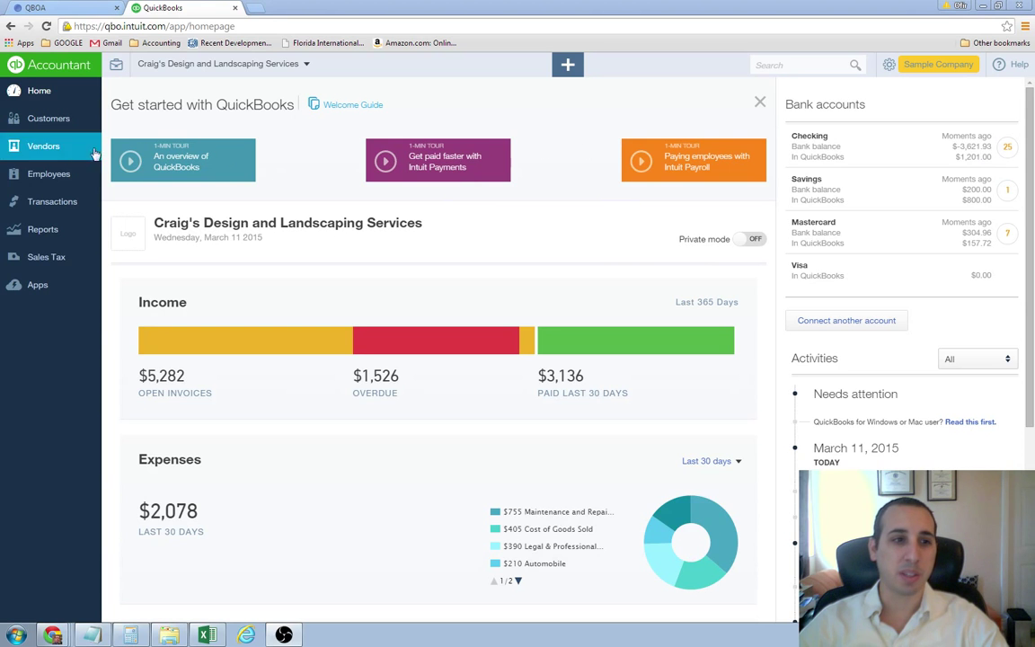
# - Create a new expense with a Bank Charges line of 15.00 paid from the Checking account
pyautogui.click(568, 65)
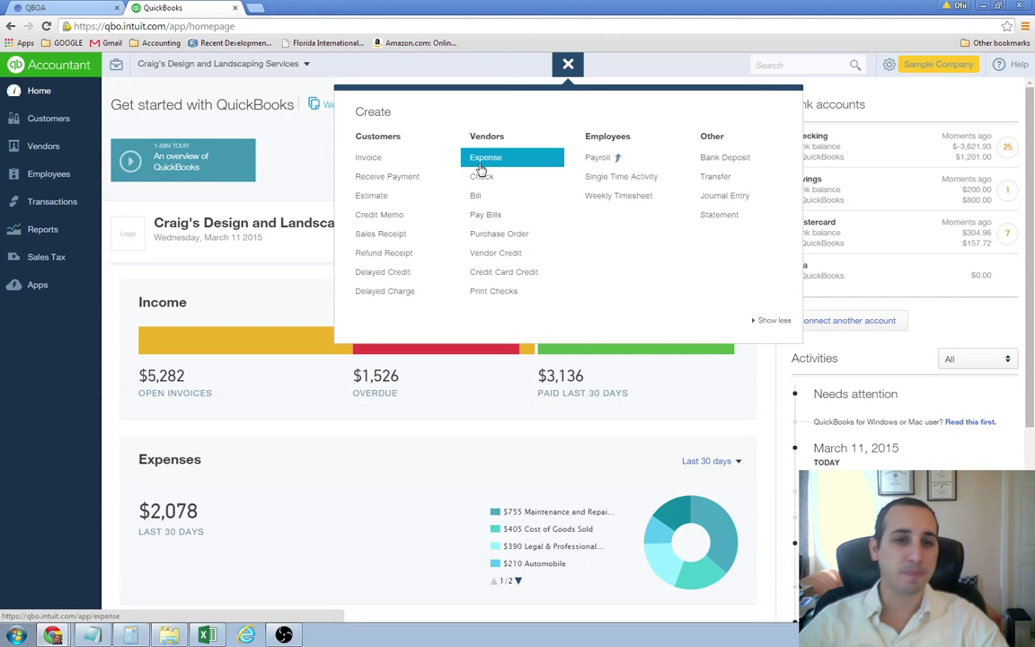
pyautogui.click(481, 169)
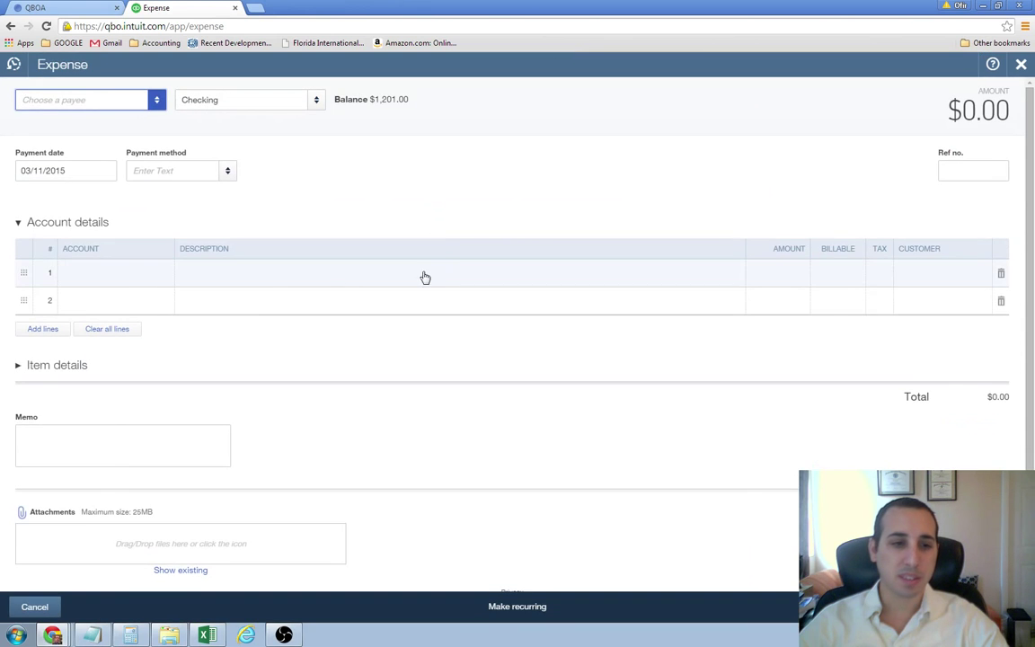
pyautogui.click(105, 269)
pyautogui.click(243, 282)
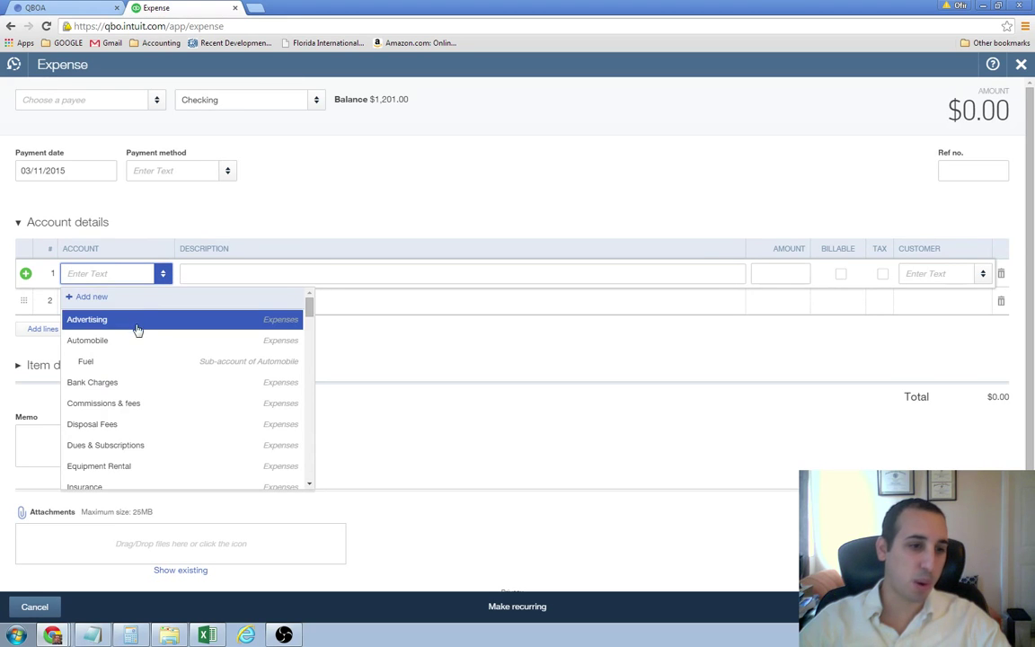
pyautogui.click(122, 383)
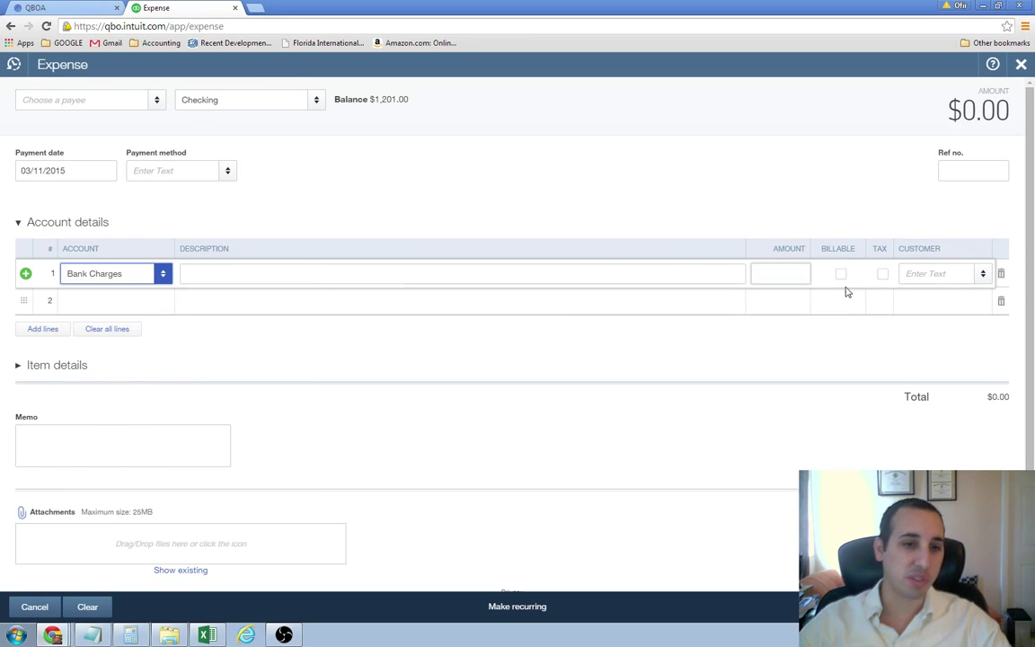
pyautogui.click(783, 272)
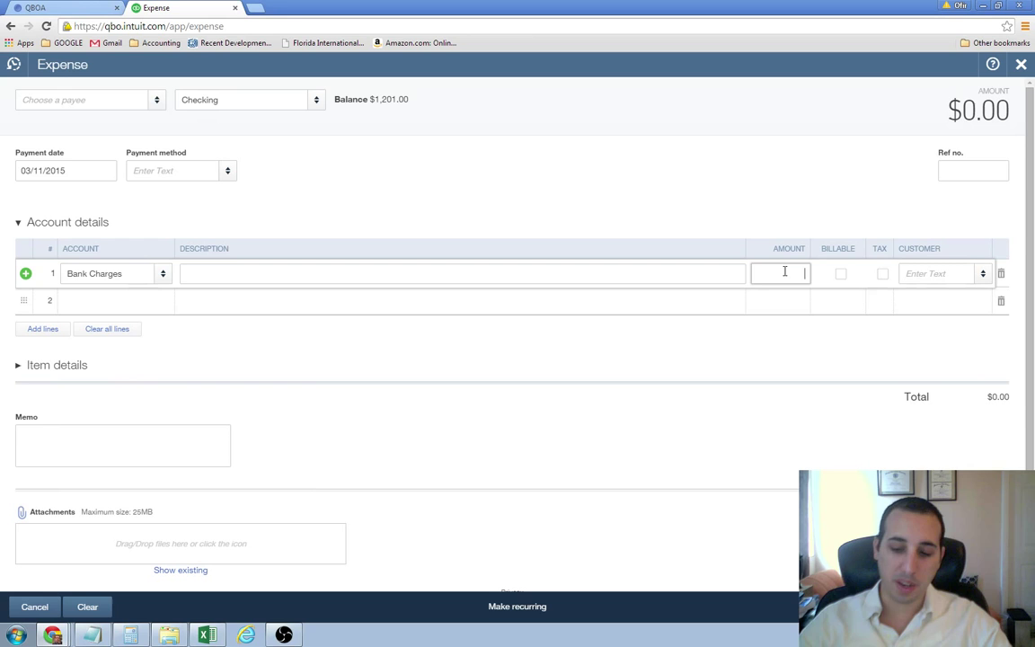
pyautogui.write('15')
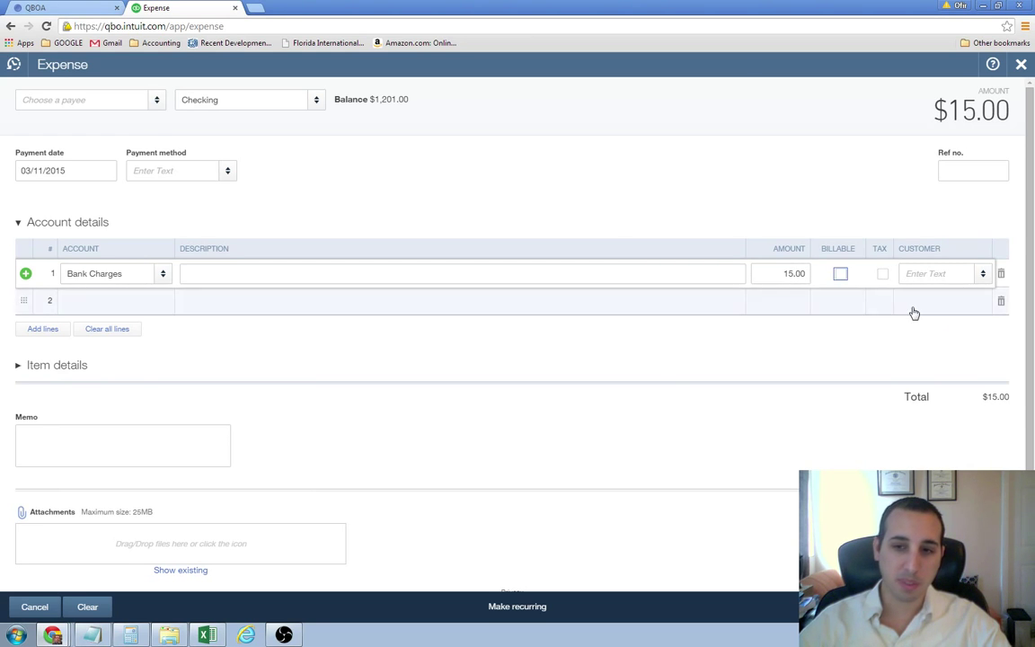
pyautogui.press('Tab')
# - Add Bank as a new vendor and use it as the expense's payee
pyautogui.click(94, 102)
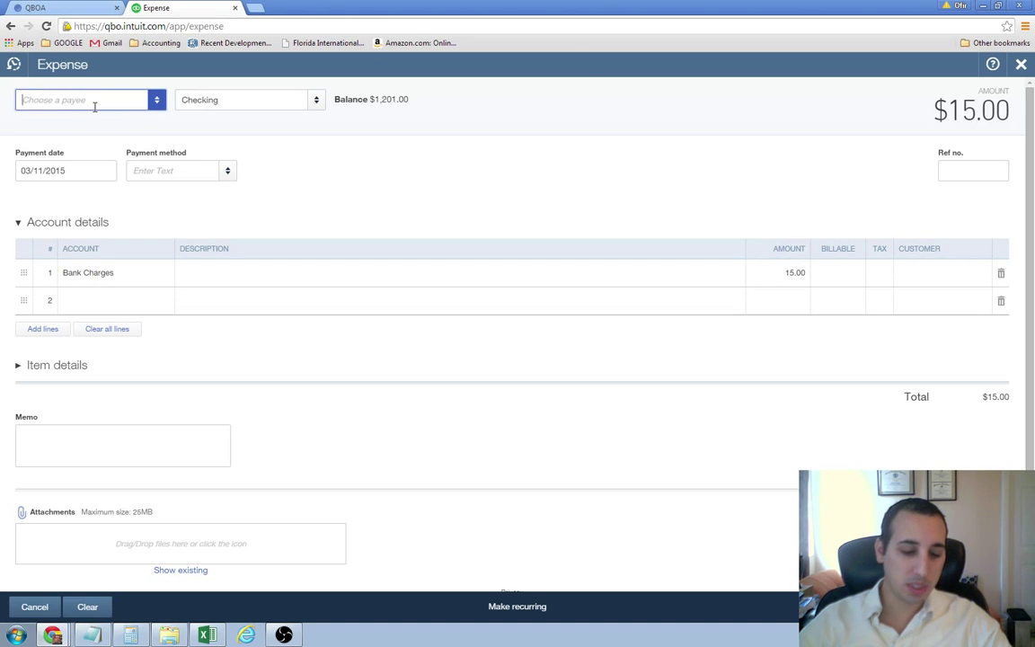
pyautogui.write('Bank')
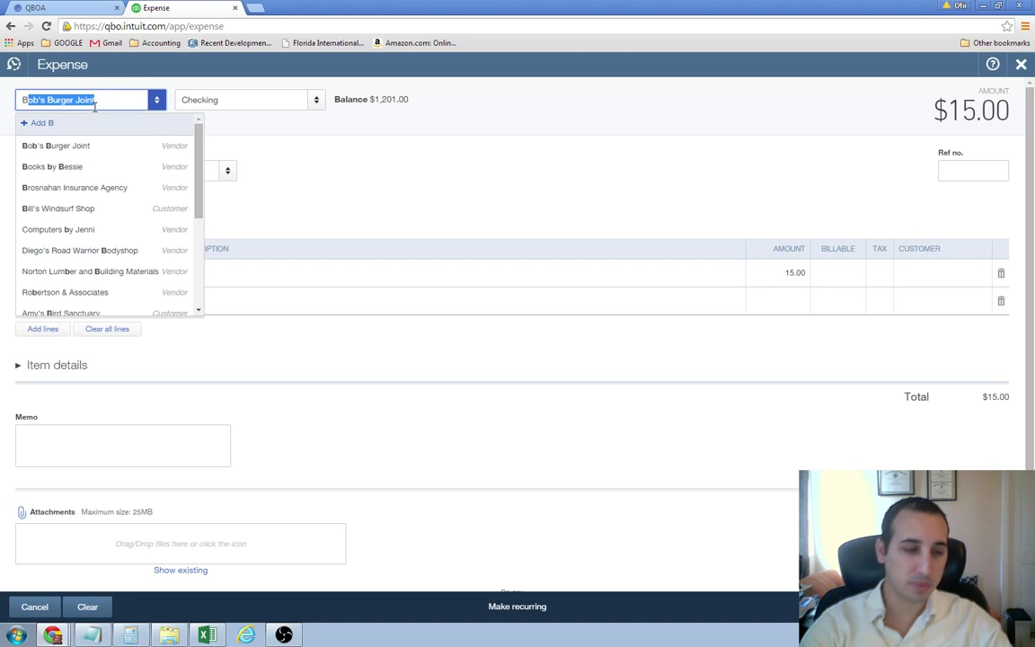
pyautogui.press('Return')
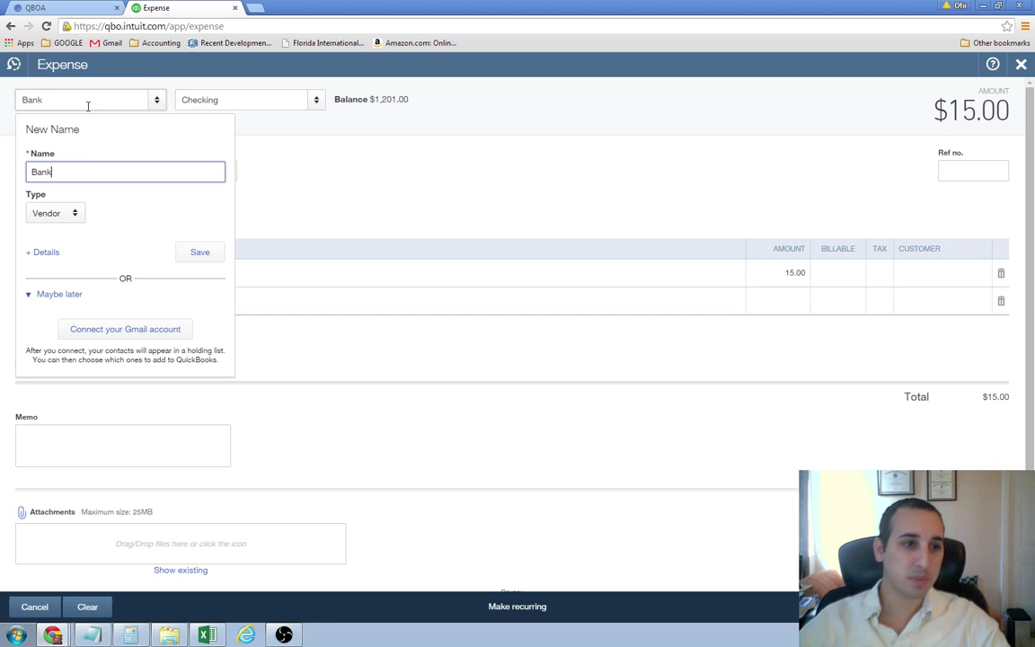
pyautogui.click(198, 251)
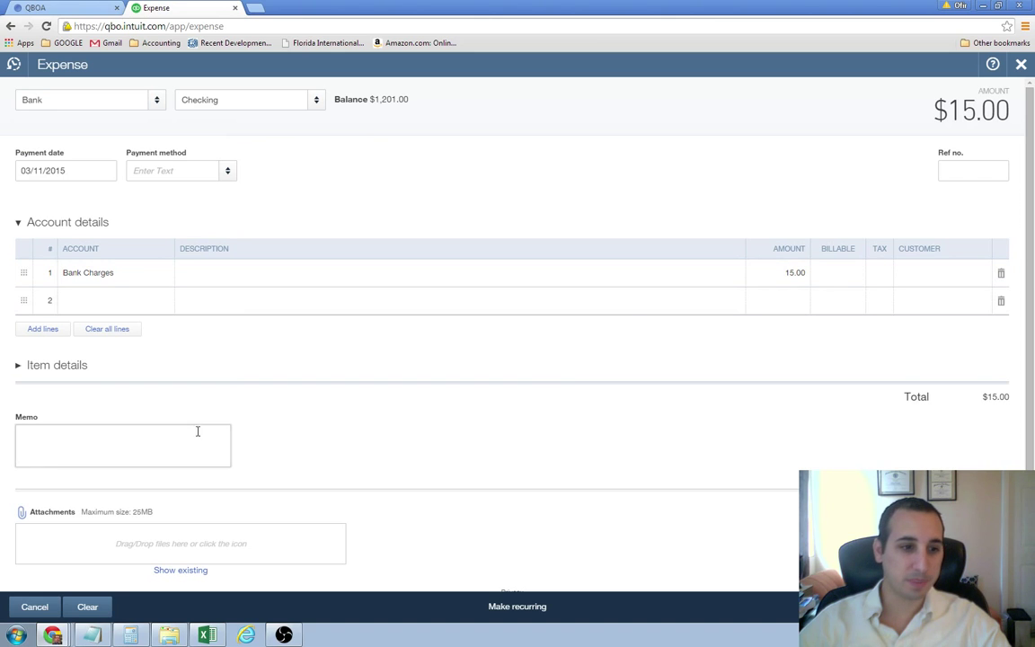
# - Make the expense recurring, with the template name Bank Charges Monthly and the type Scheduled
pyautogui.click(129, 444)
pyautogui.scroll(-1, 269, 490)
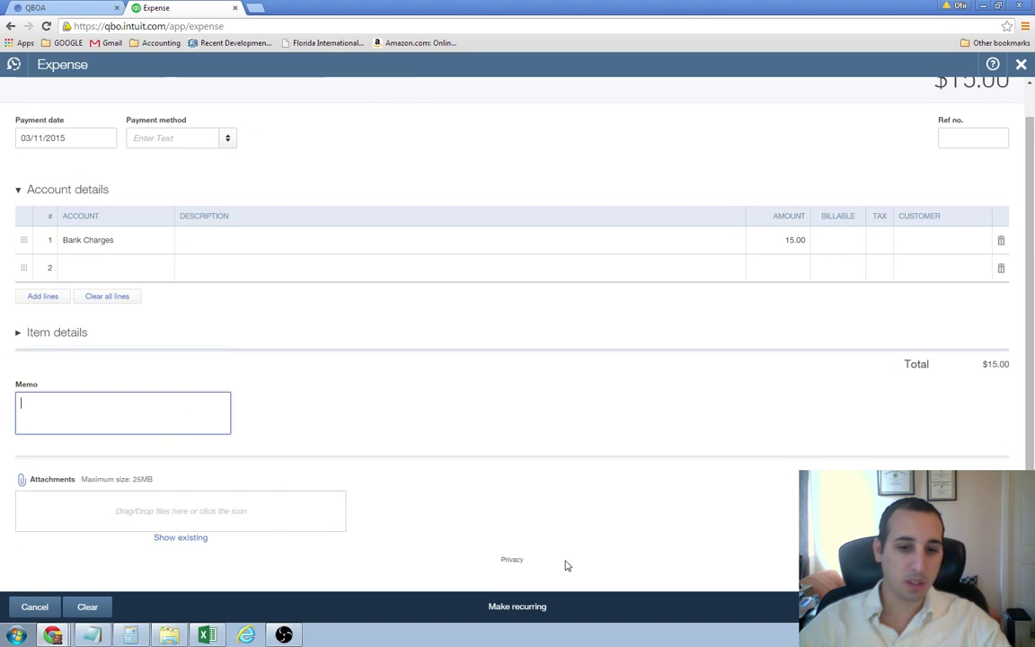
pyautogui.click(509, 611)
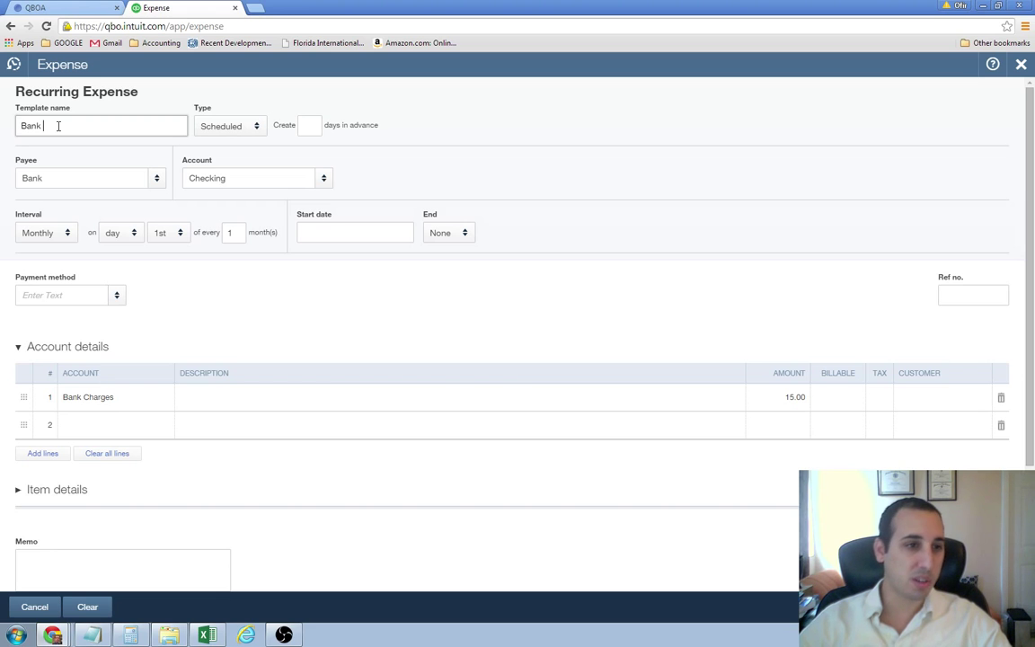
pyautogui.write('Cha')
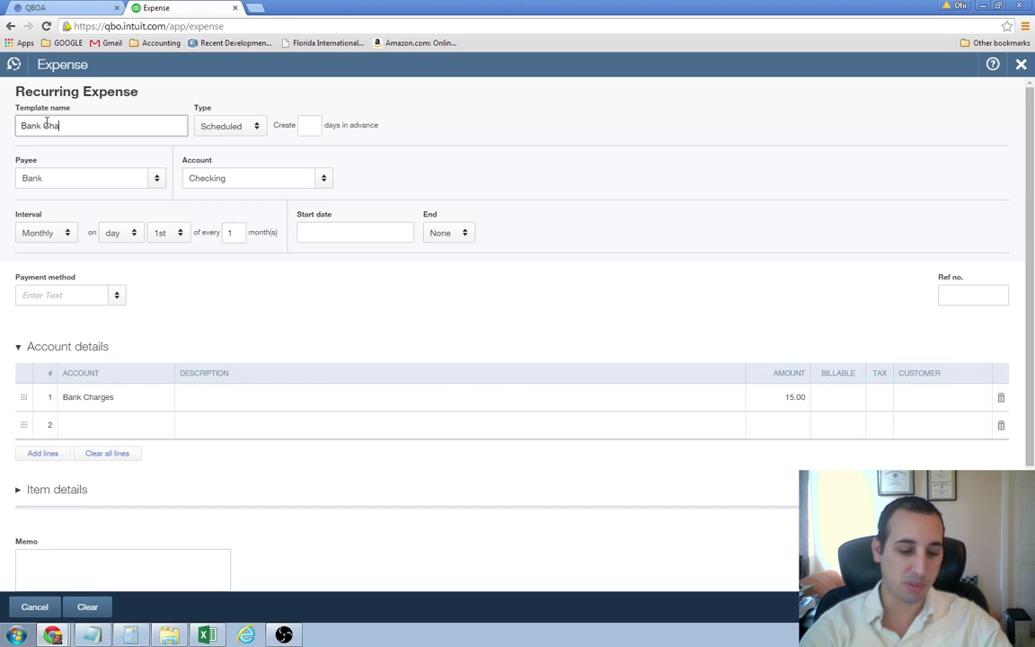
pyautogui.write('rges Monthly')
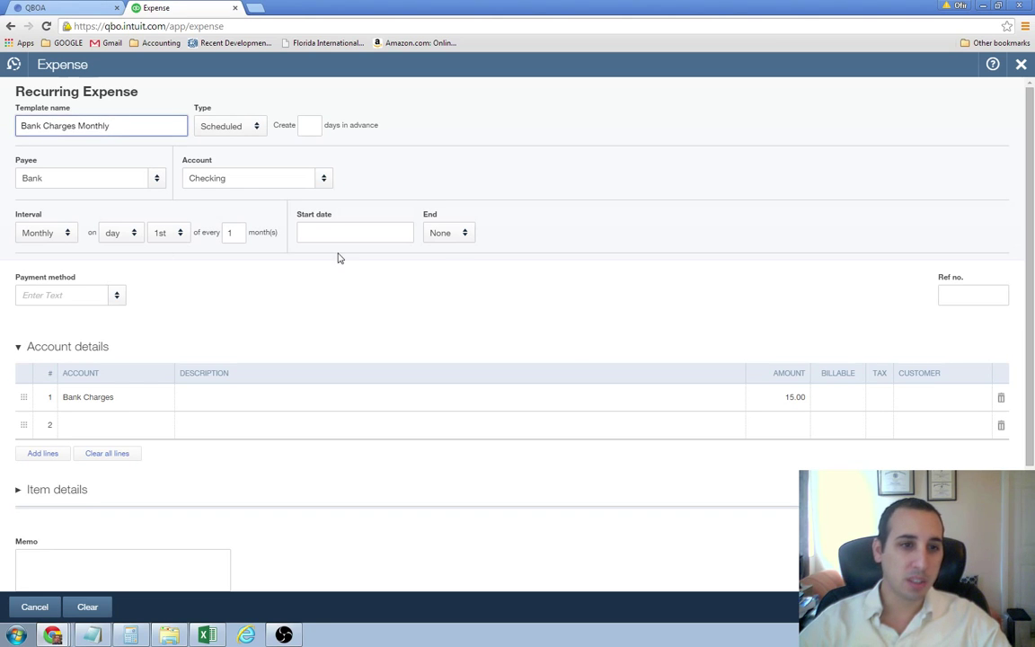
pyautogui.click(259, 130)
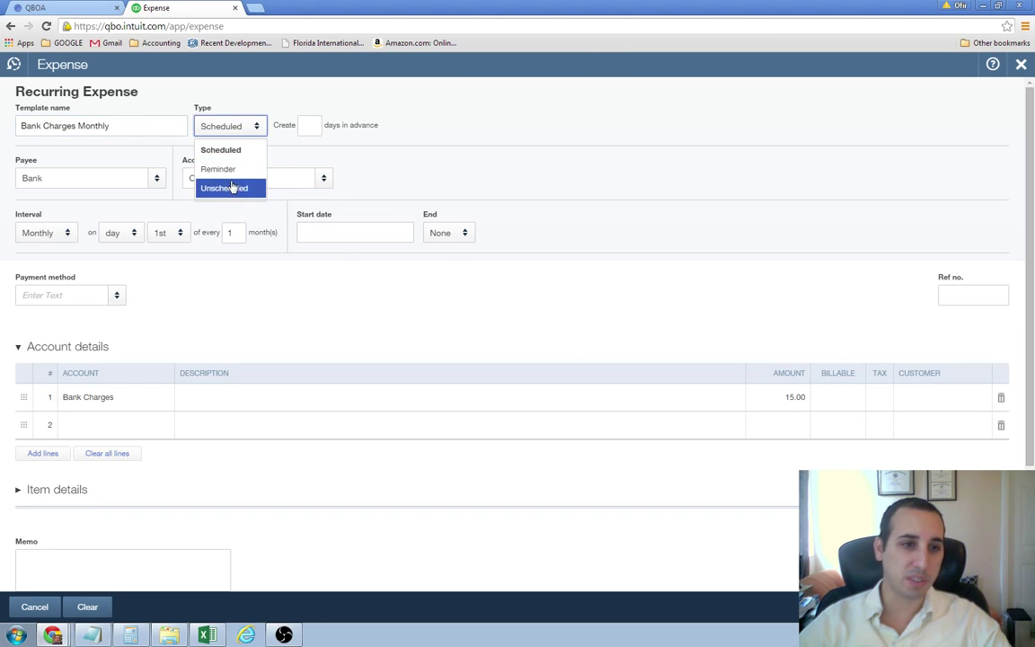
pyautogui.click(227, 150)
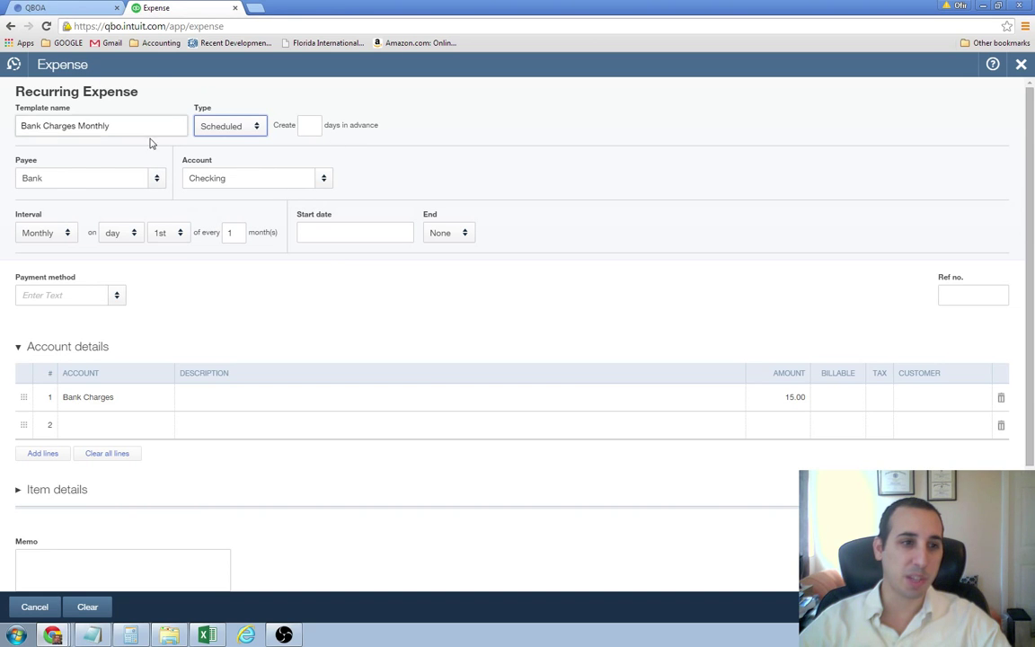
# - Set the monthly interval to fall on the 1st day of every 1 month
pyautogui.click(127, 234)
pyautogui.click(115, 256)
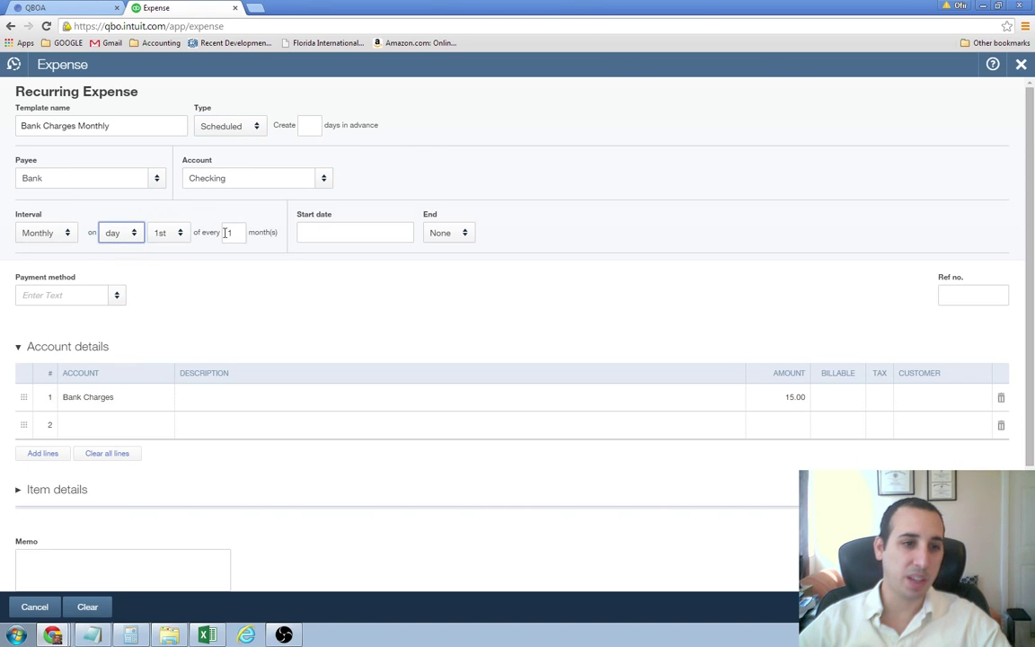
pyautogui.click(233, 233)
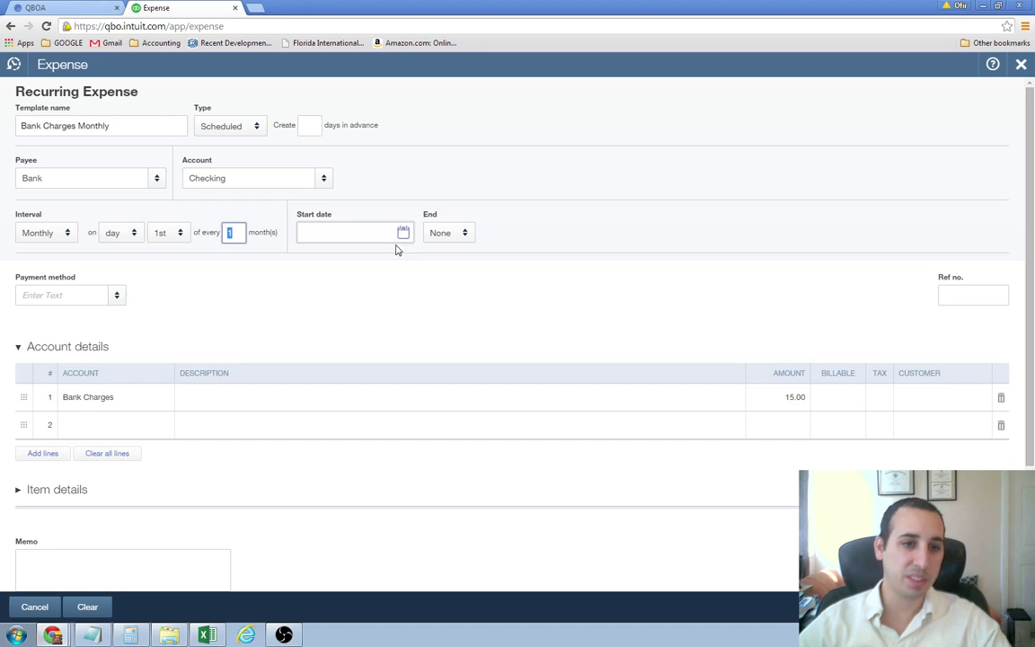
pyautogui.click(177, 232)
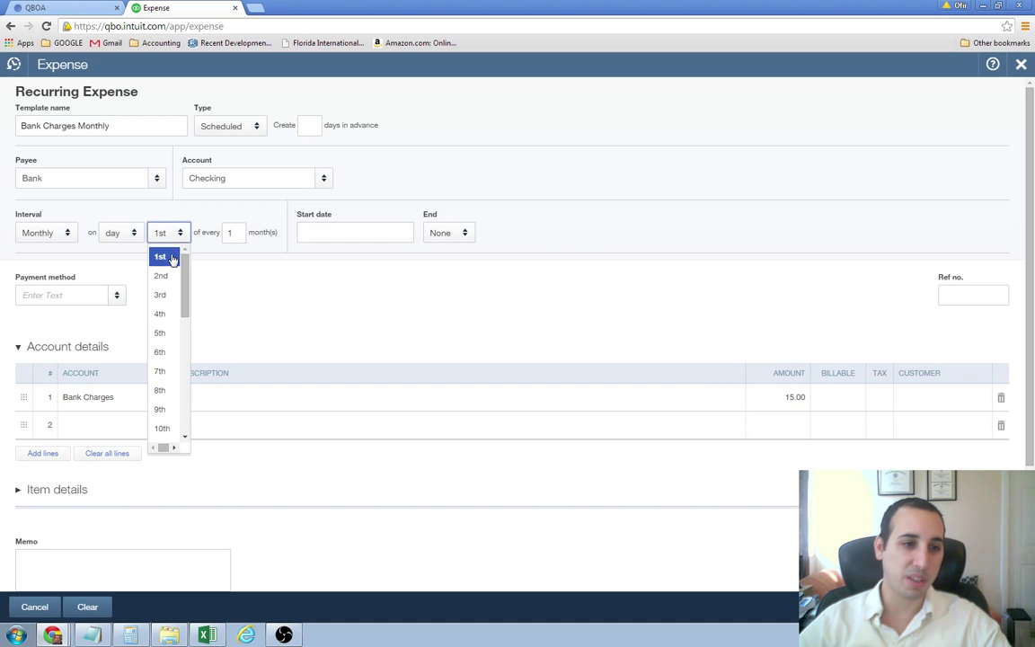
pyautogui.click(161, 257)
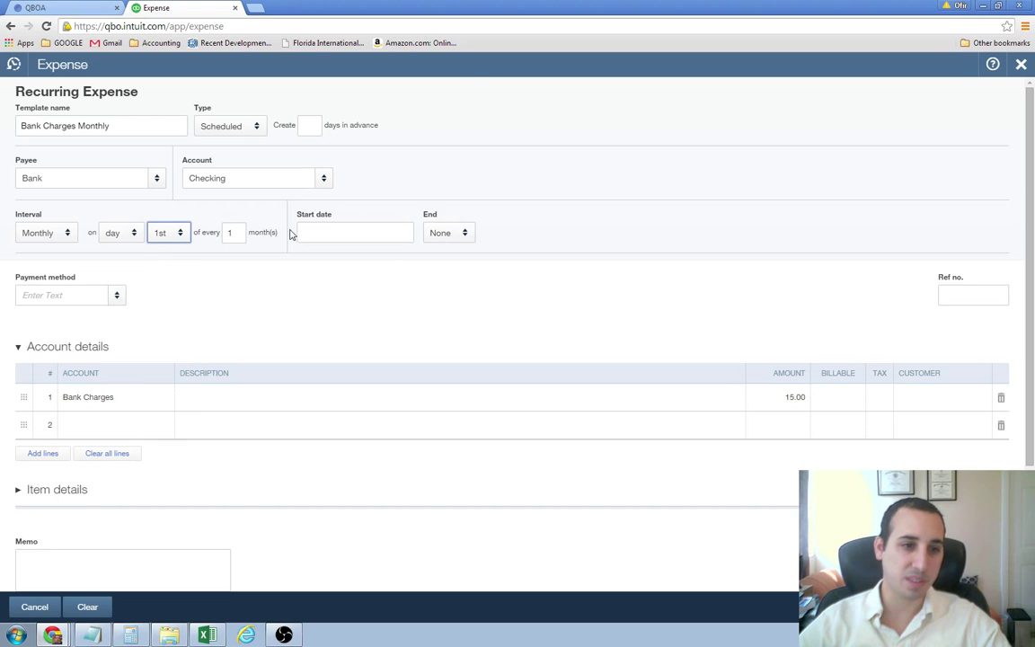
# - Set the start date of the recurring expense to 04/01/2015
pyautogui.click(358, 233)
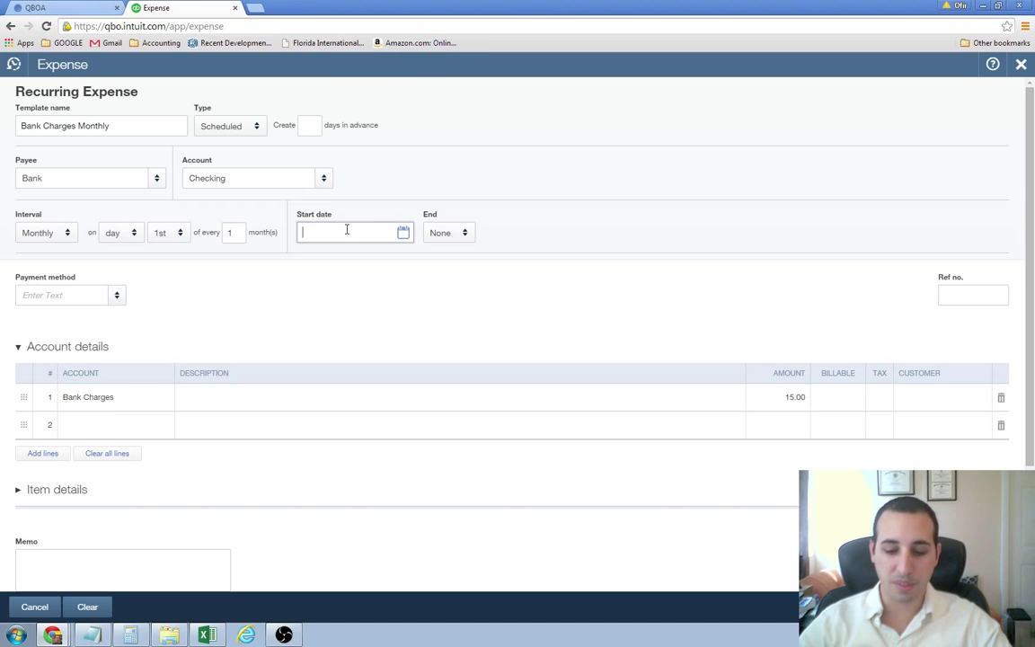
pyautogui.write('04/01/20')
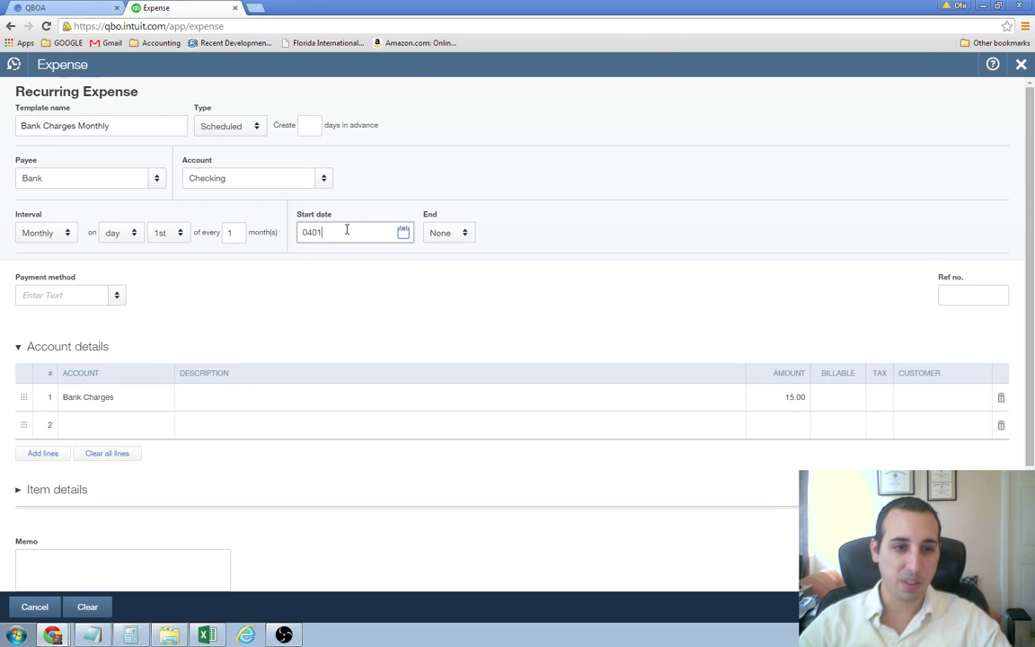
pyautogui.write('15')
pyautogui.press('Tab')
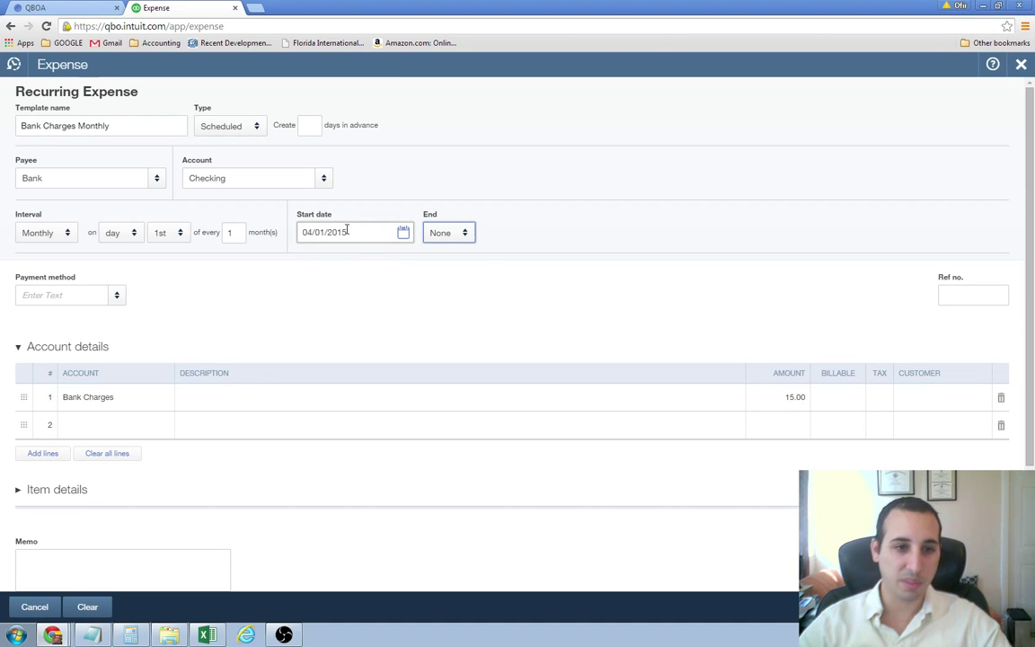
# - Make the recurring schedule end by a fixed date and choose 04/01/2016 as the end date
pyautogui.click(465, 232)
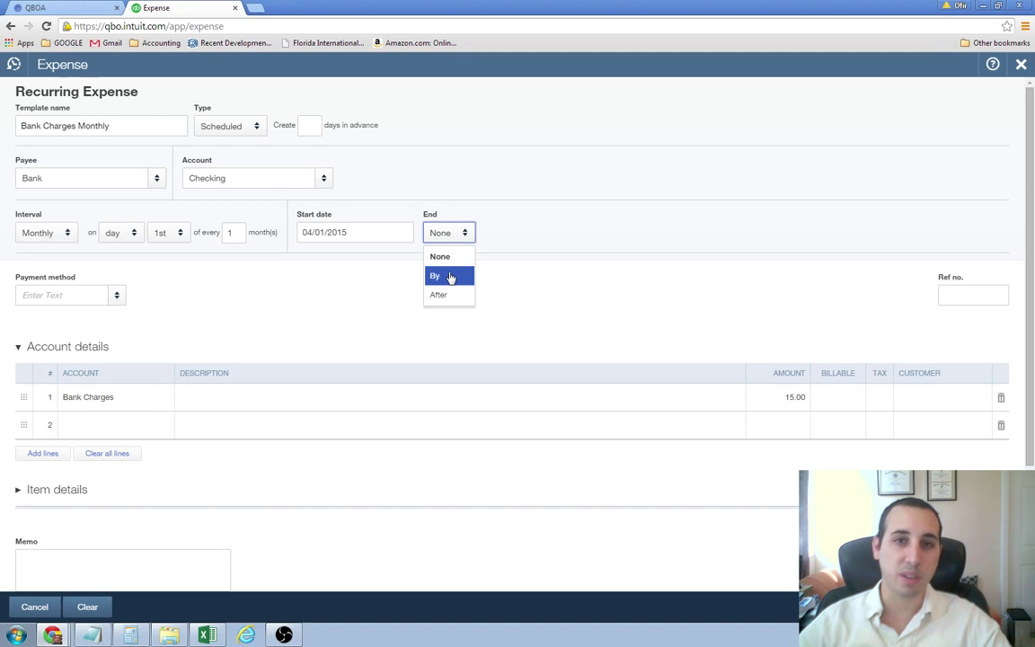
pyautogui.click(450, 277)
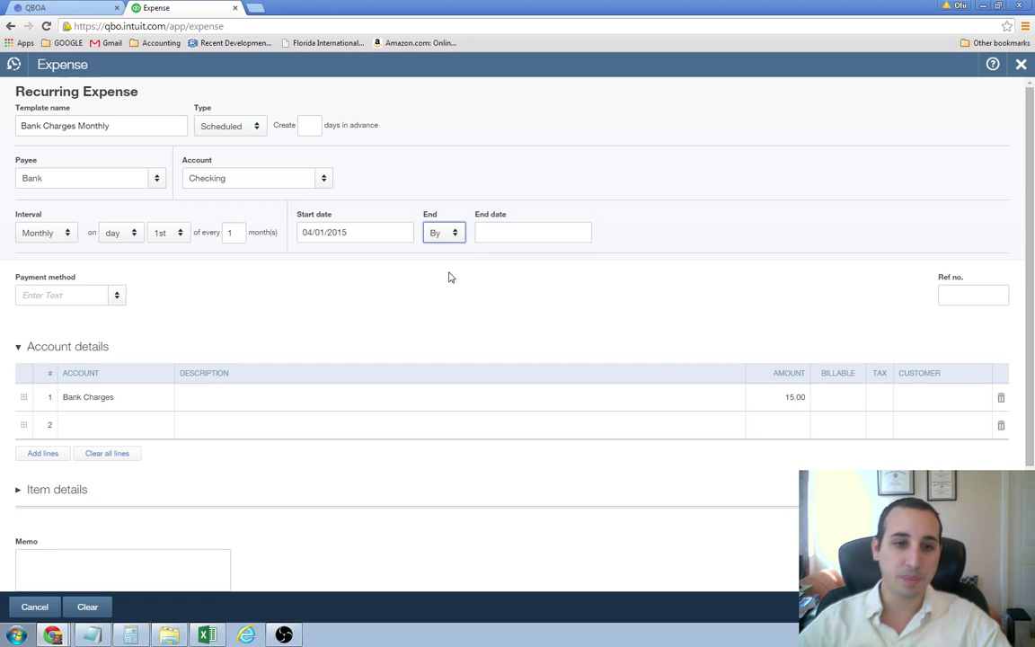
pyautogui.click(532, 233)
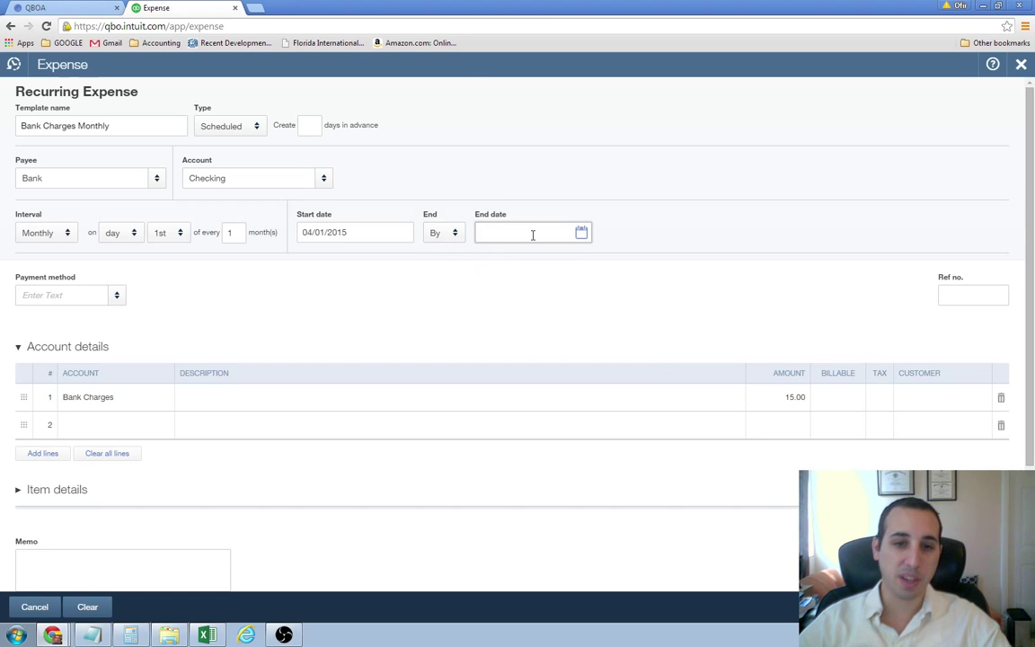
pyautogui.click(459, 232)
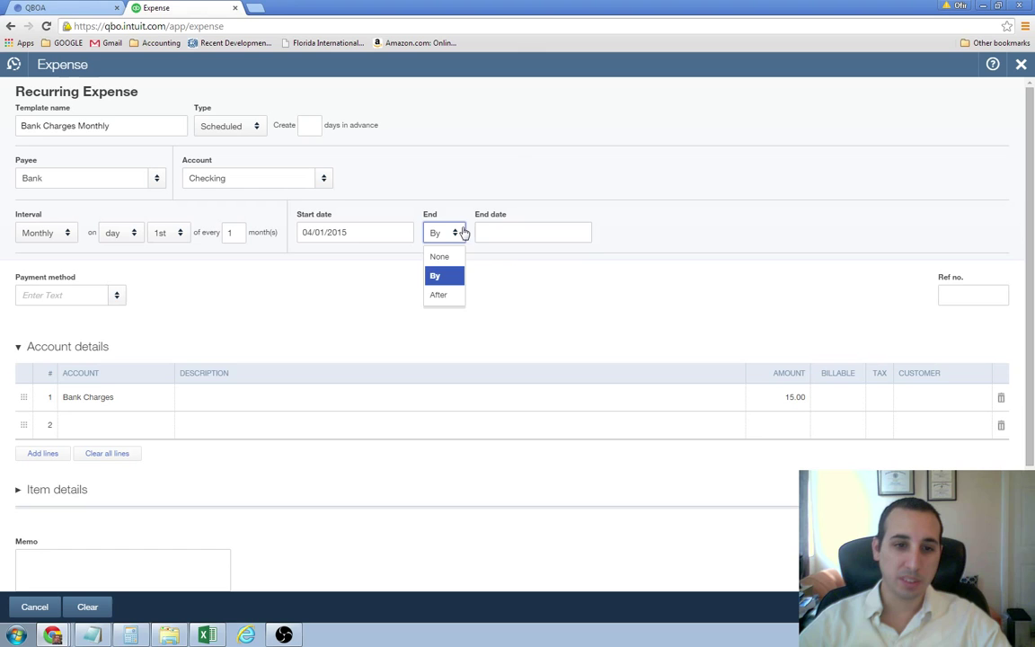
pyautogui.click(535, 230)
pyautogui.click(580, 234)
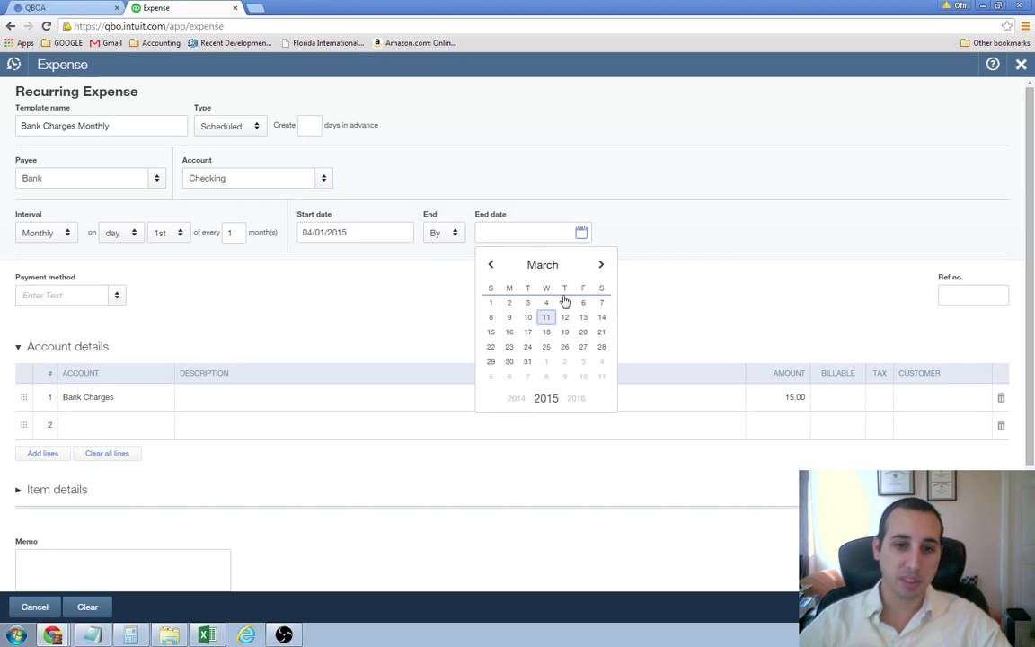
pyautogui.click(602, 267)
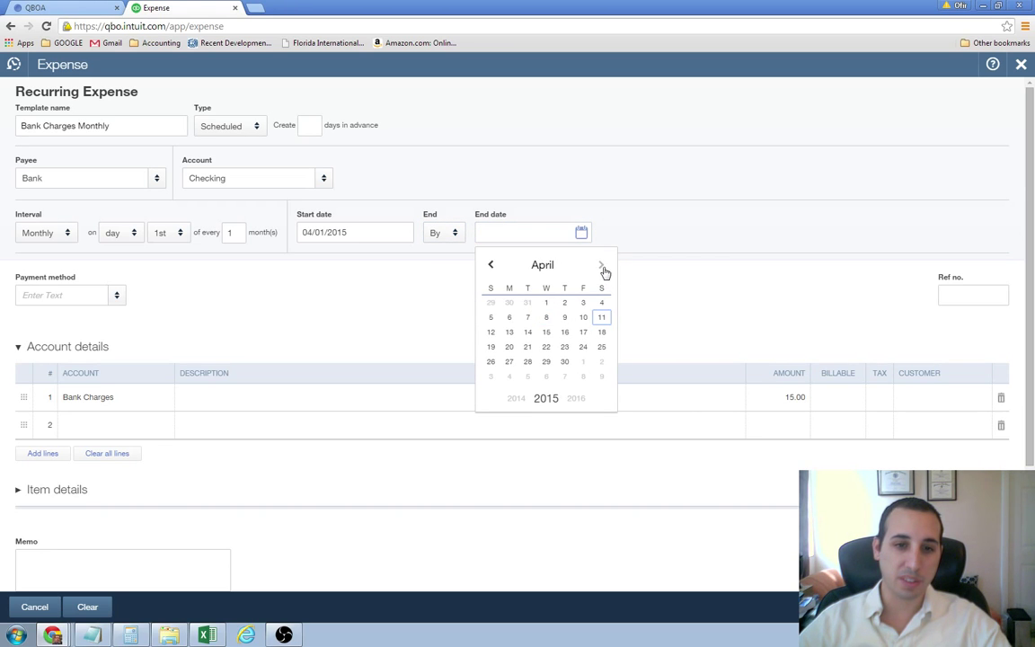
pyautogui.click(576, 399)
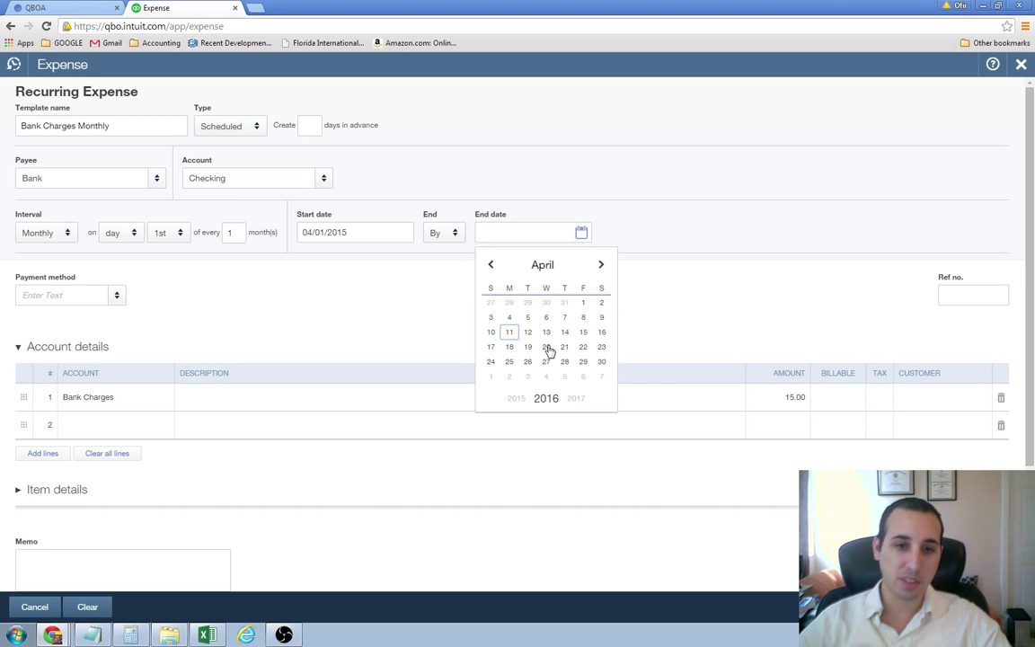
pyautogui.click(583, 303)
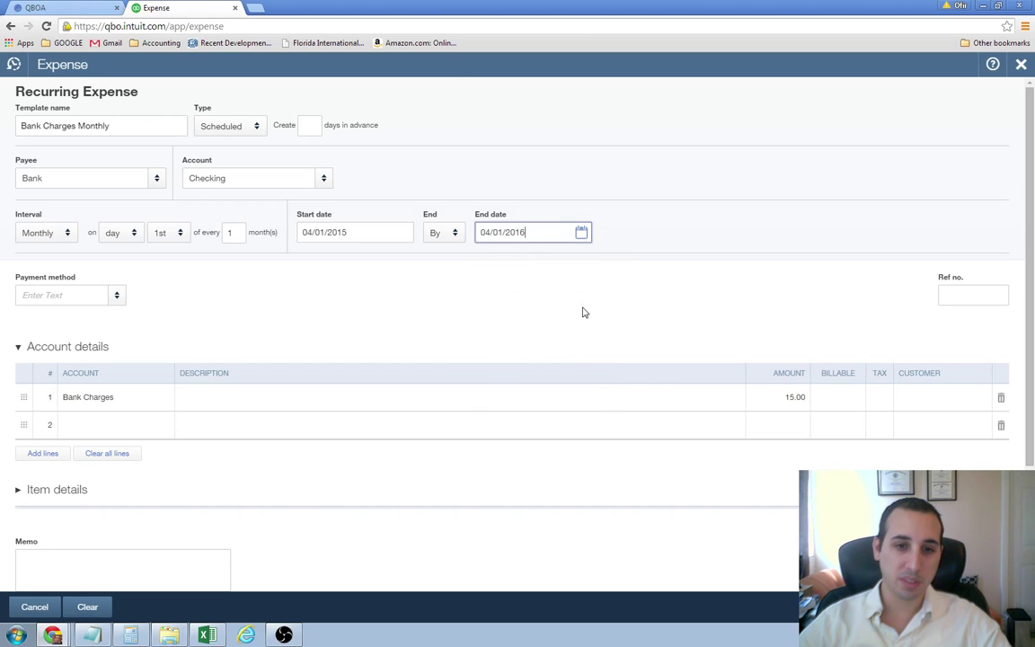
pyautogui.click(513, 315)
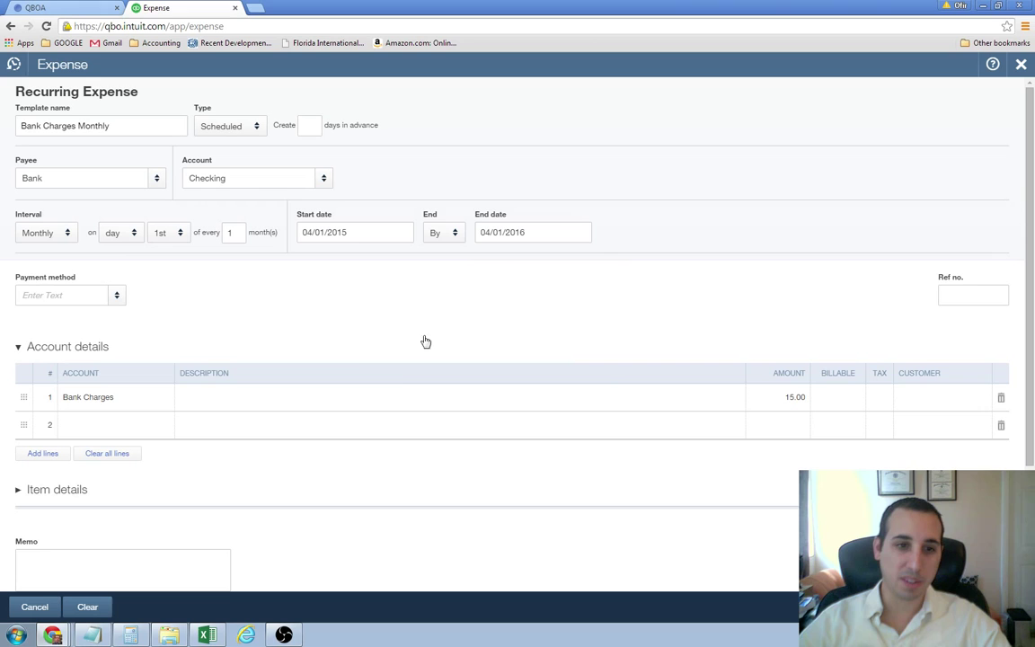
# - Set the payment method of the recurring expense to Check
pyautogui.scroll(-1, 233, 297)
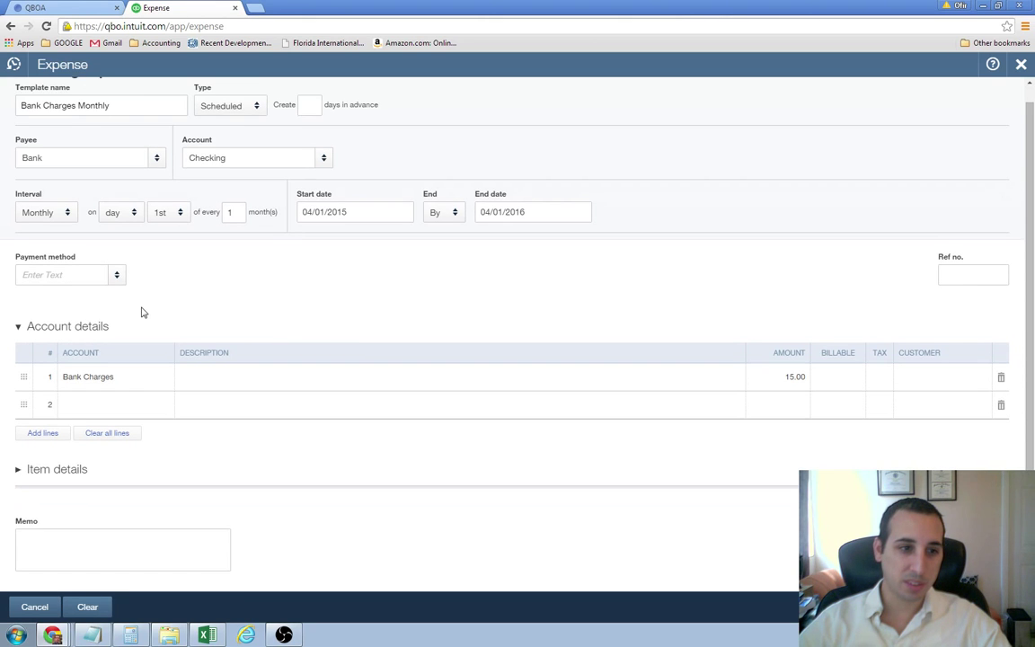
pyautogui.scroll(-1, 221, 270)
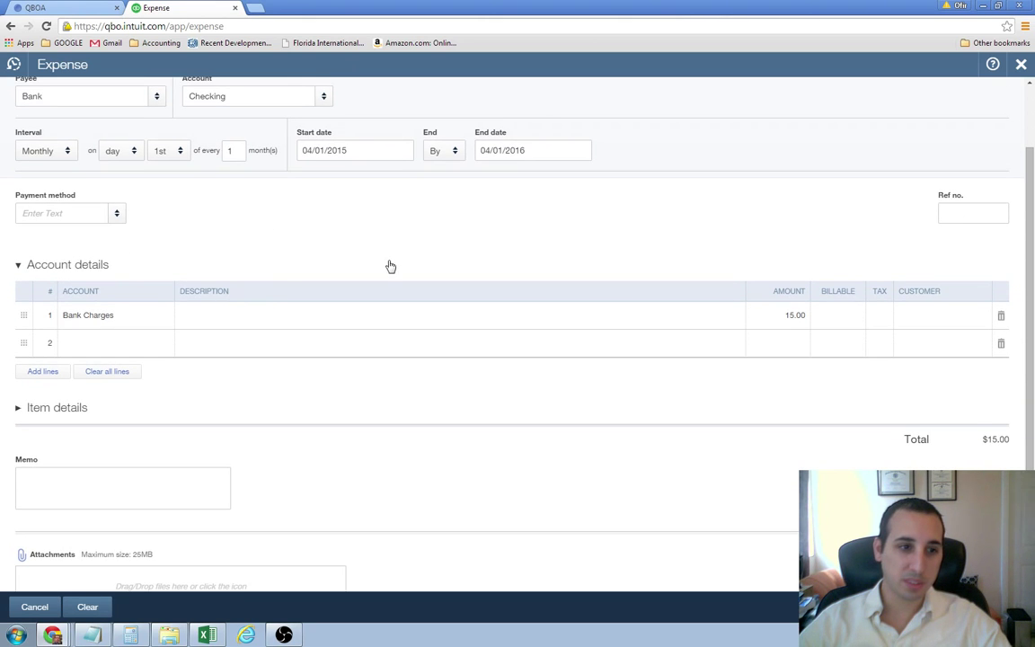
pyautogui.scroll(1, 390, 266)
pyautogui.click(117, 276)
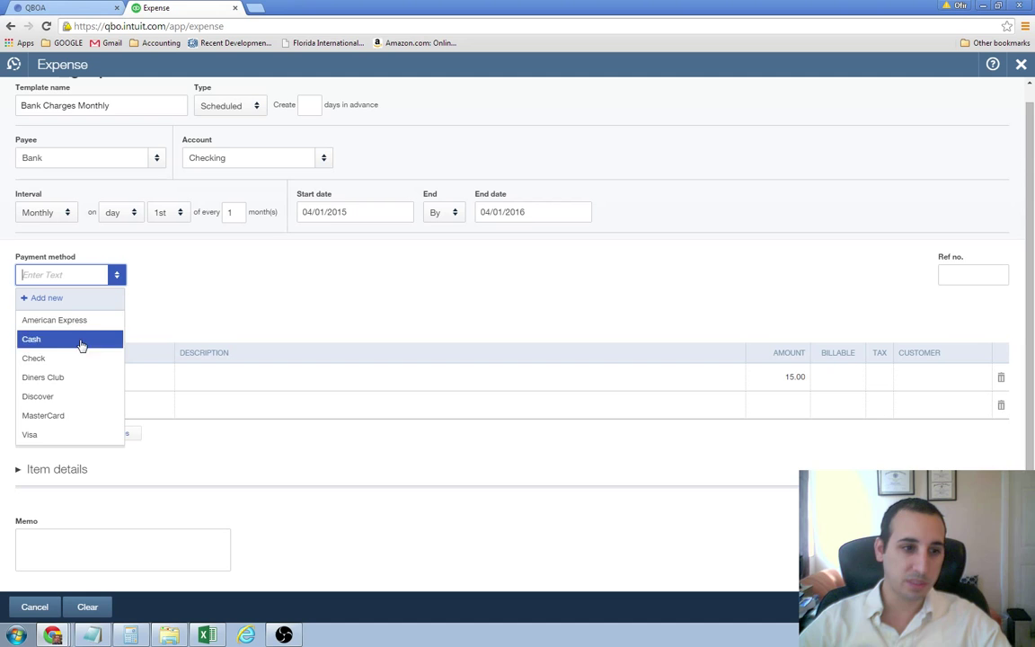
pyautogui.click(52, 357)
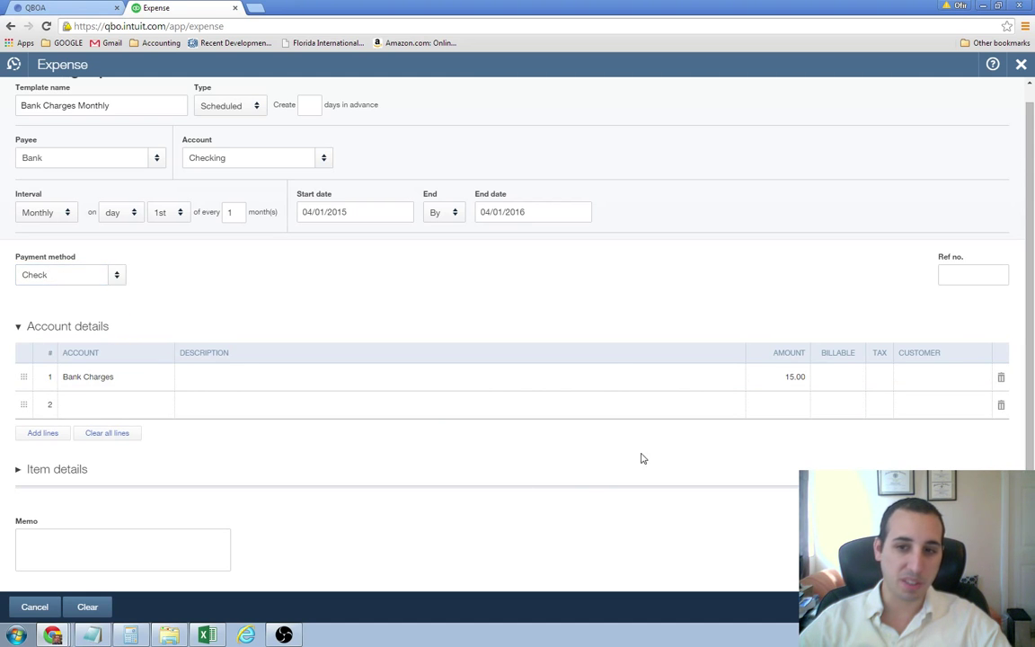
# - Review the completed recurring expense form and save the template
pyautogui.scroll(-1, 778, 434)
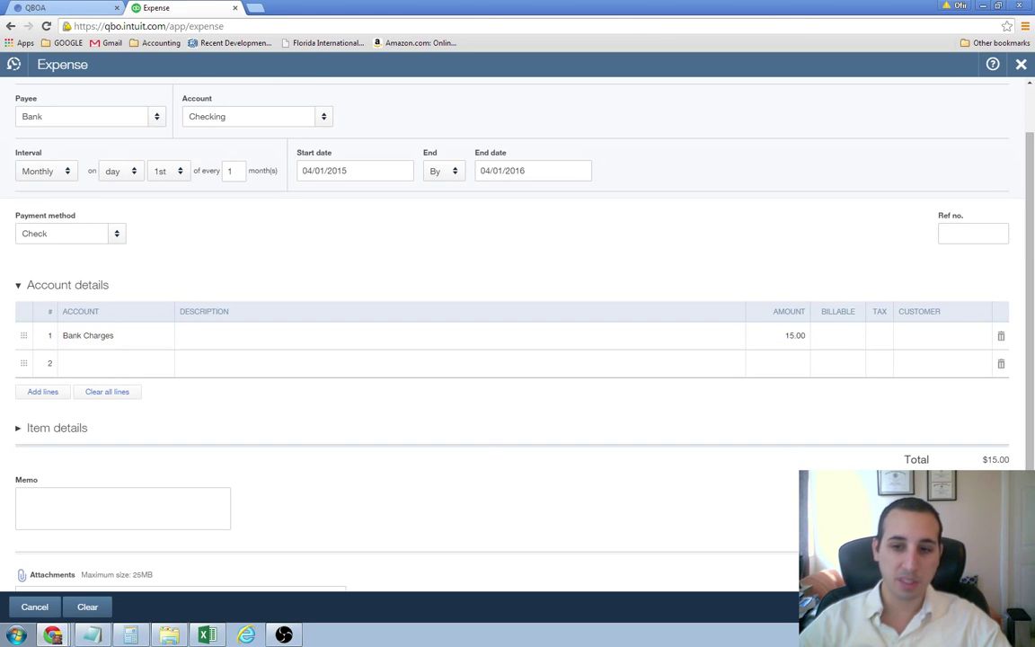
pyautogui.scroll(-2, 673, 480)
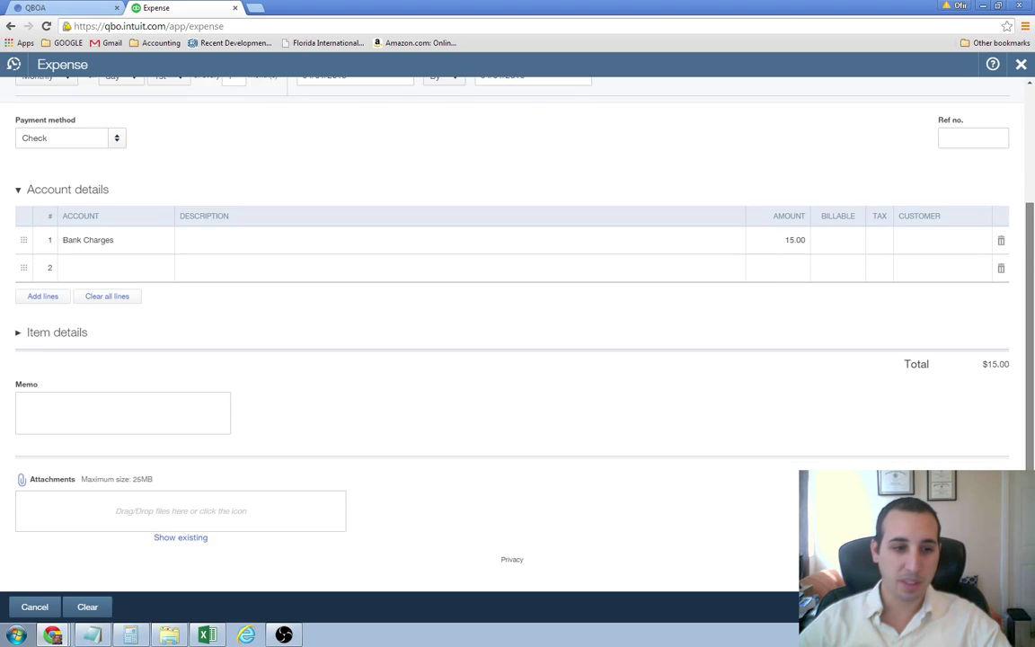
pyautogui.scroll(3, 328, 205)
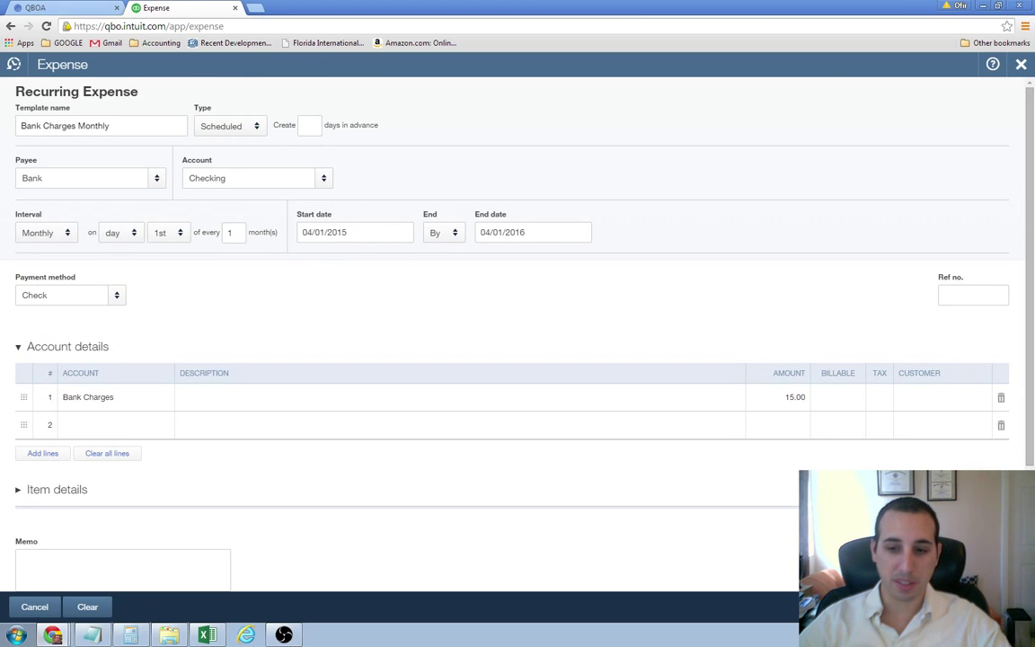
pyautogui.click(984, 606)
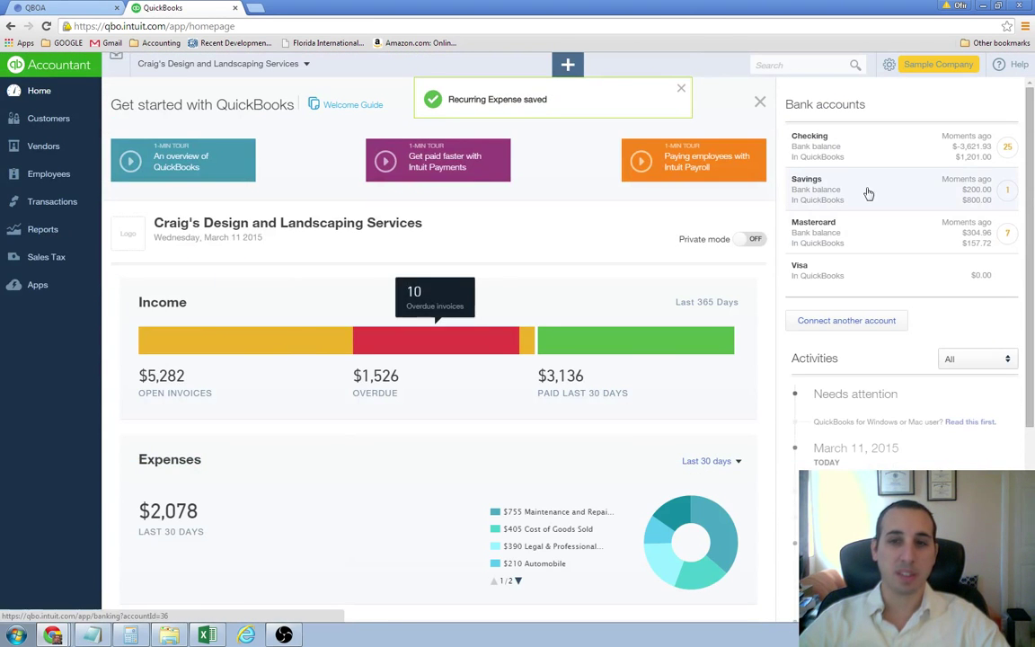
# - Open the company's Recurring Transactions list and check the Bank Charges Monthly template
pyautogui.click(903, 65)
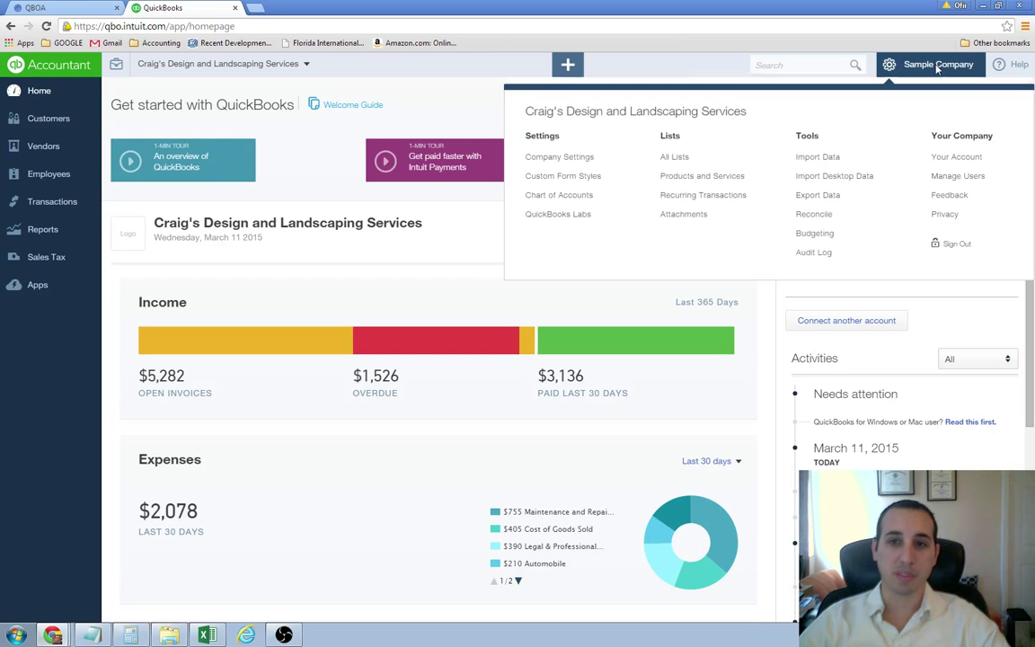
pyautogui.click(676, 201)
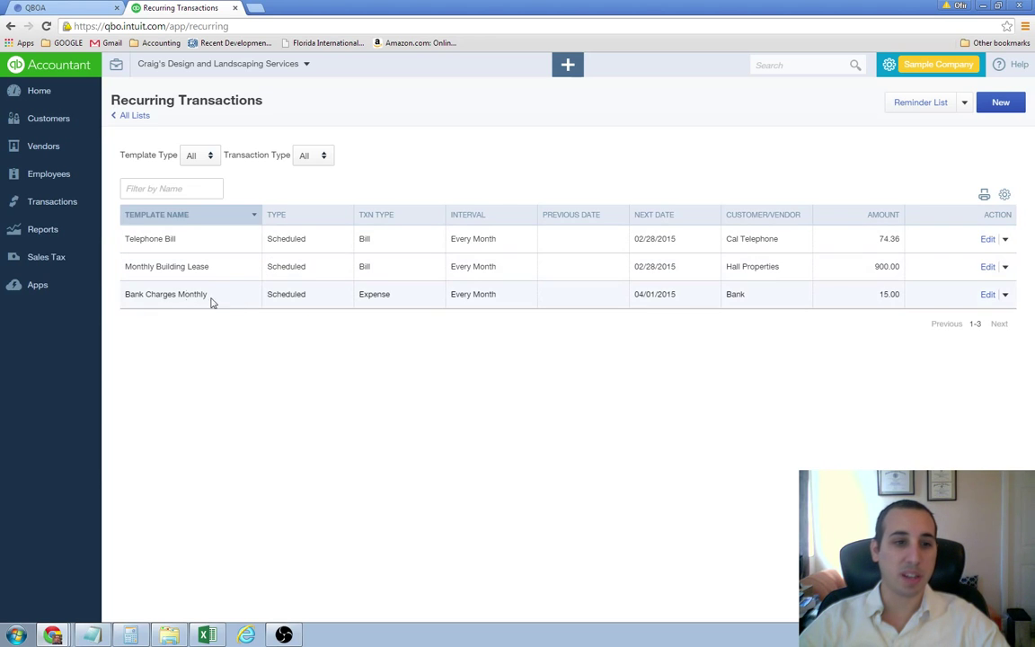
pyautogui.moveTo(127, 293); pyautogui.dragTo(214, 307)
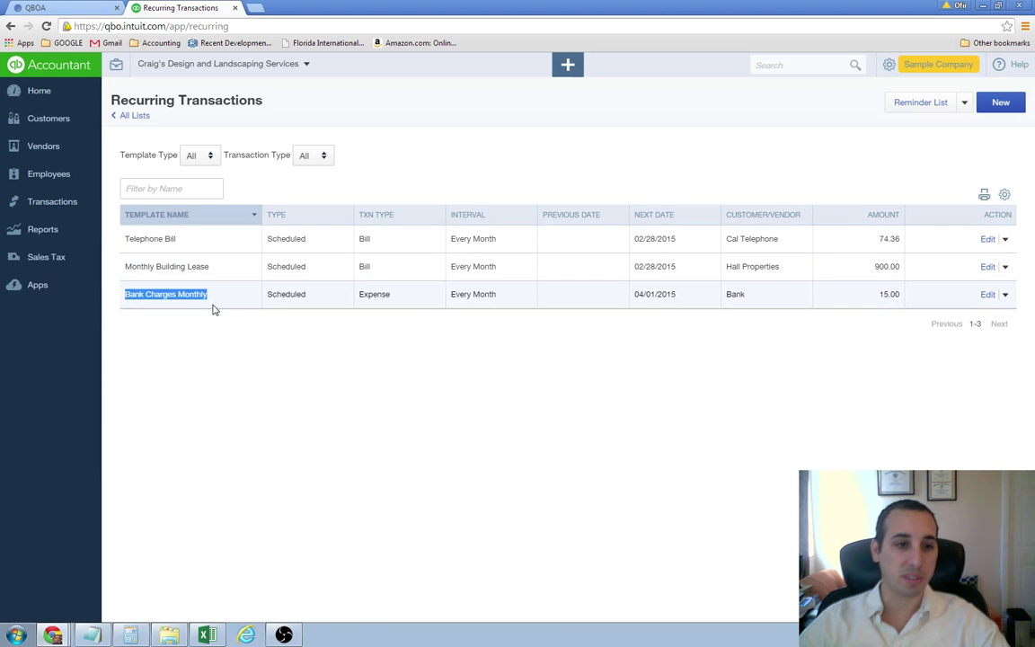
pyautogui.click(288, 325)
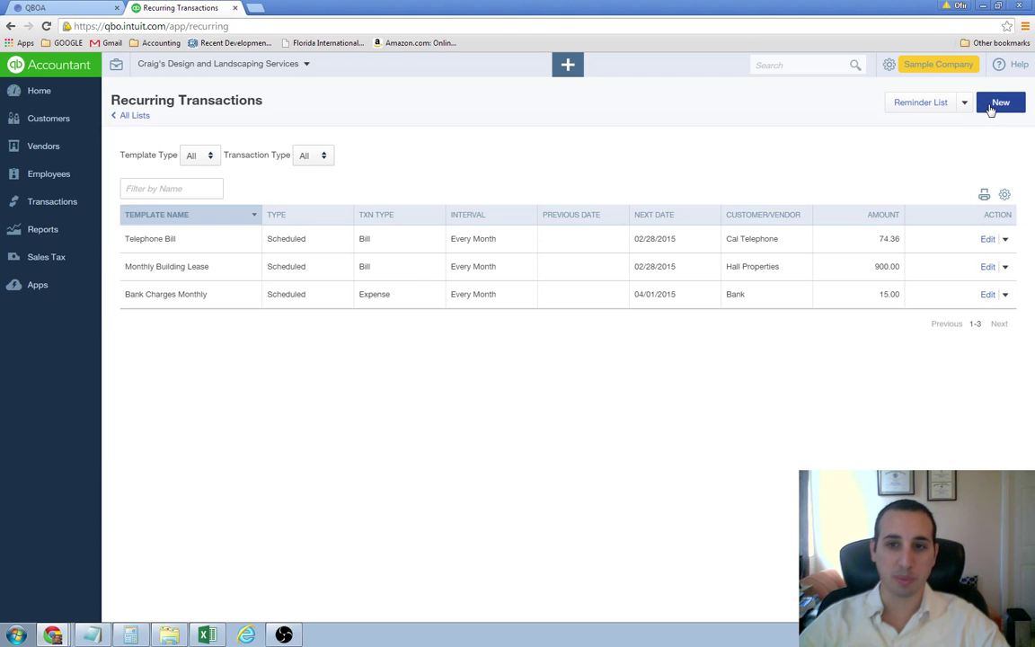
pyautogui.click(997, 103)
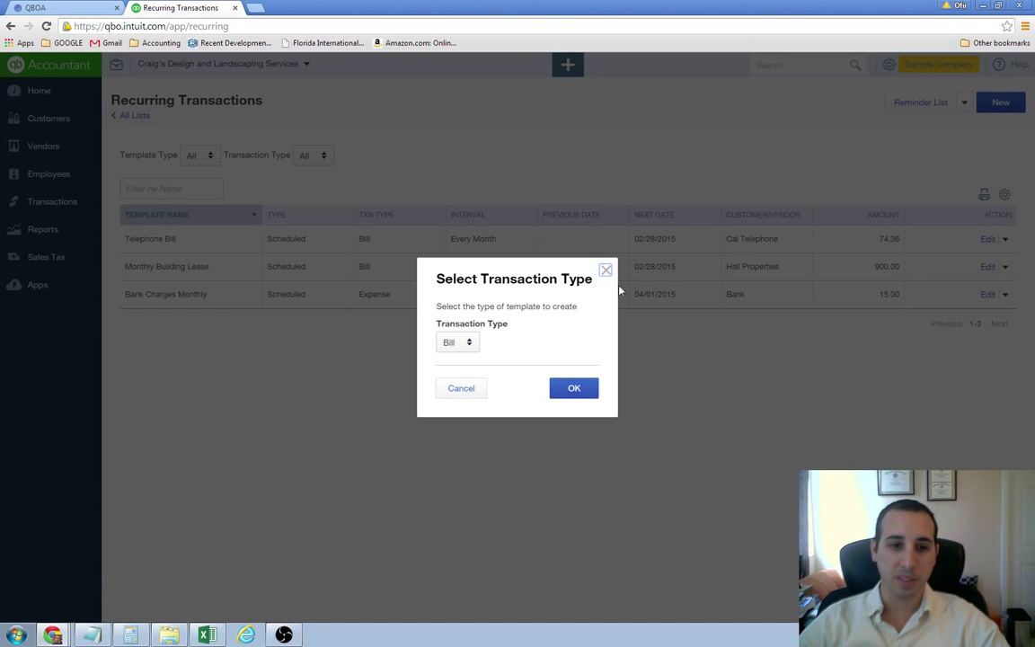
pyautogui.click(472, 344)
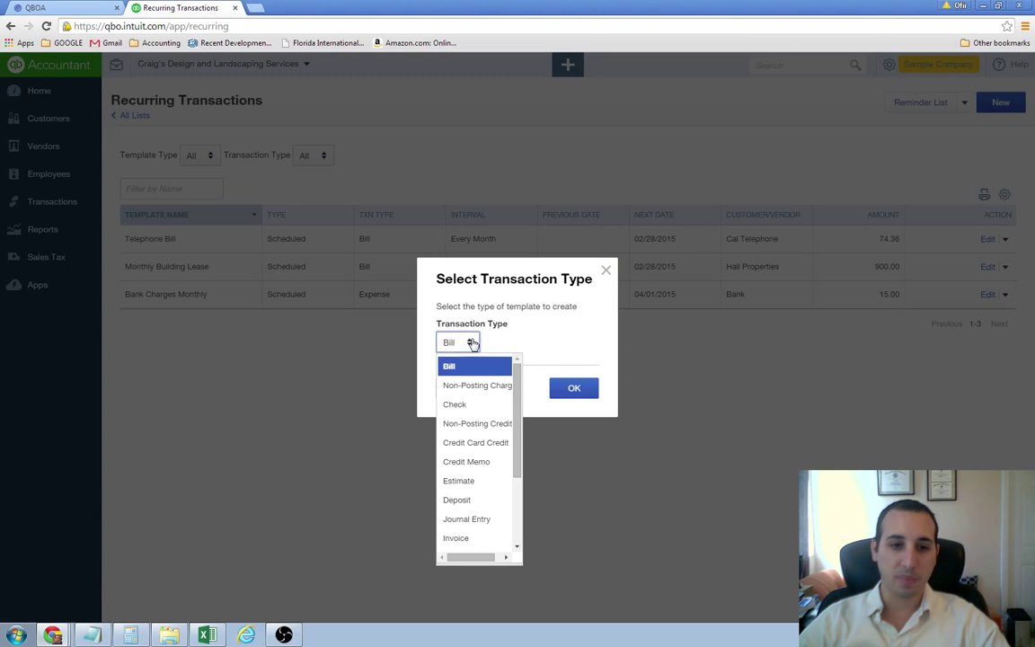
pyautogui.click(605, 270)
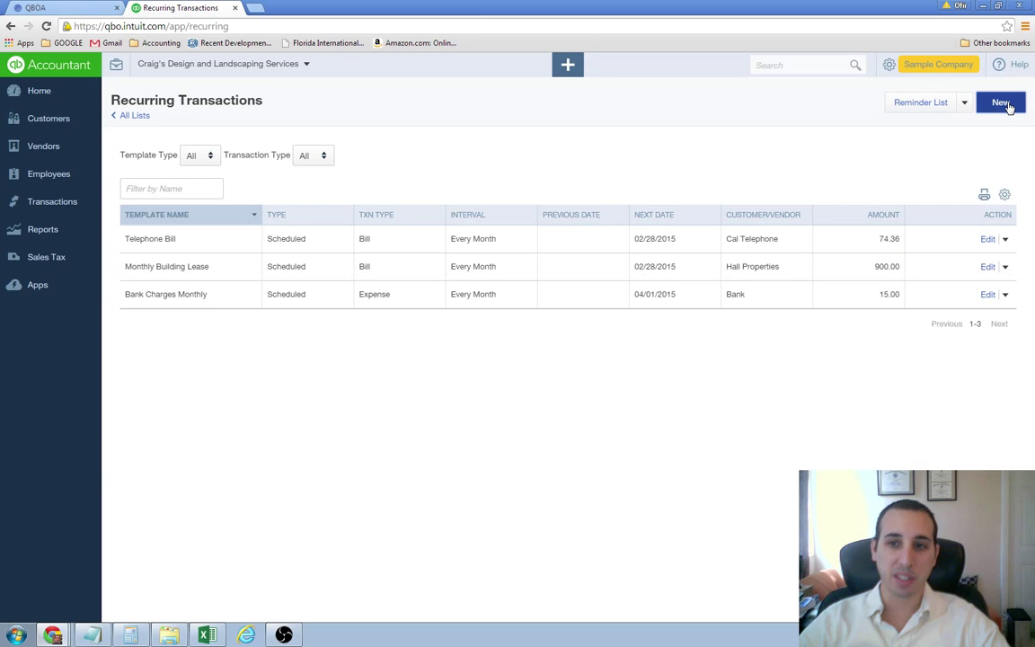
# - Start a new recurring template of the type Sales Receipt, and close its form without saving
pyautogui.click(1006, 104)
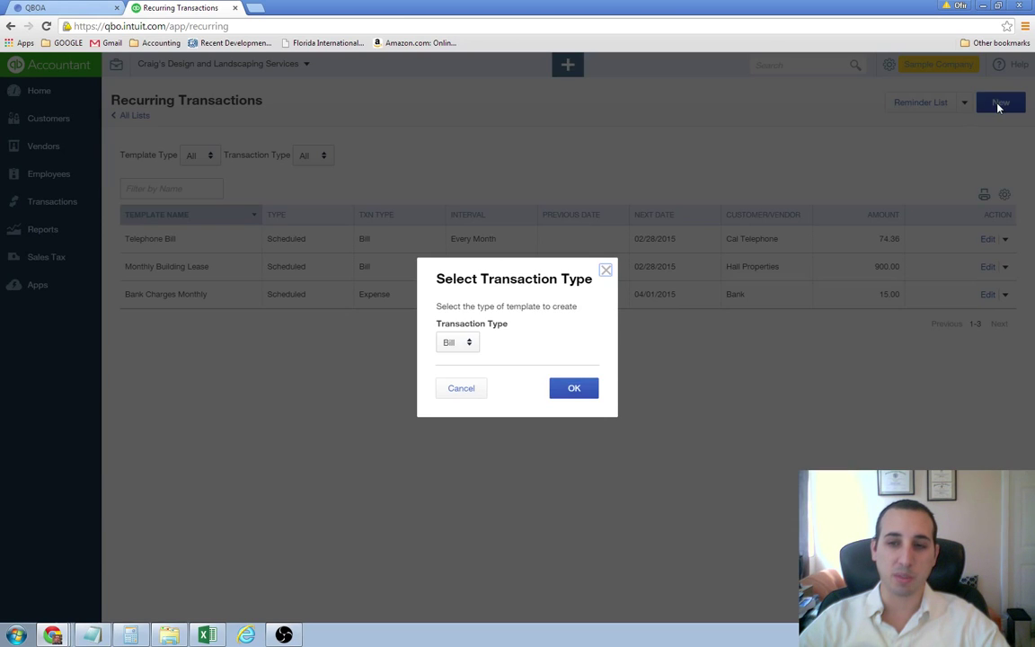
pyautogui.click(465, 344)
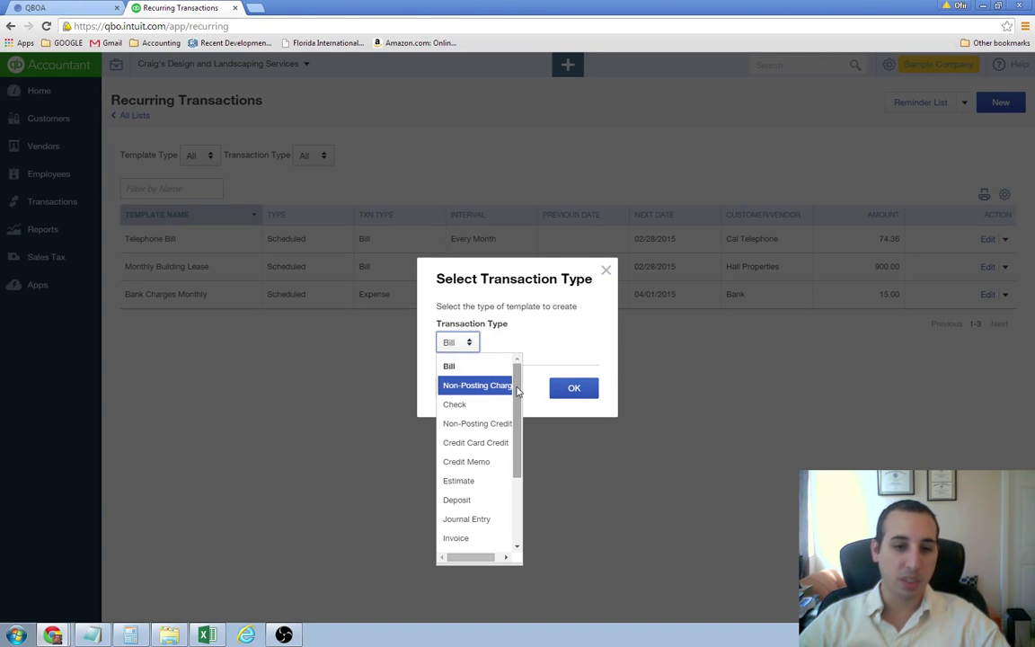
pyautogui.moveTo(517, 390); pyautogui.dragTo(500, 471)
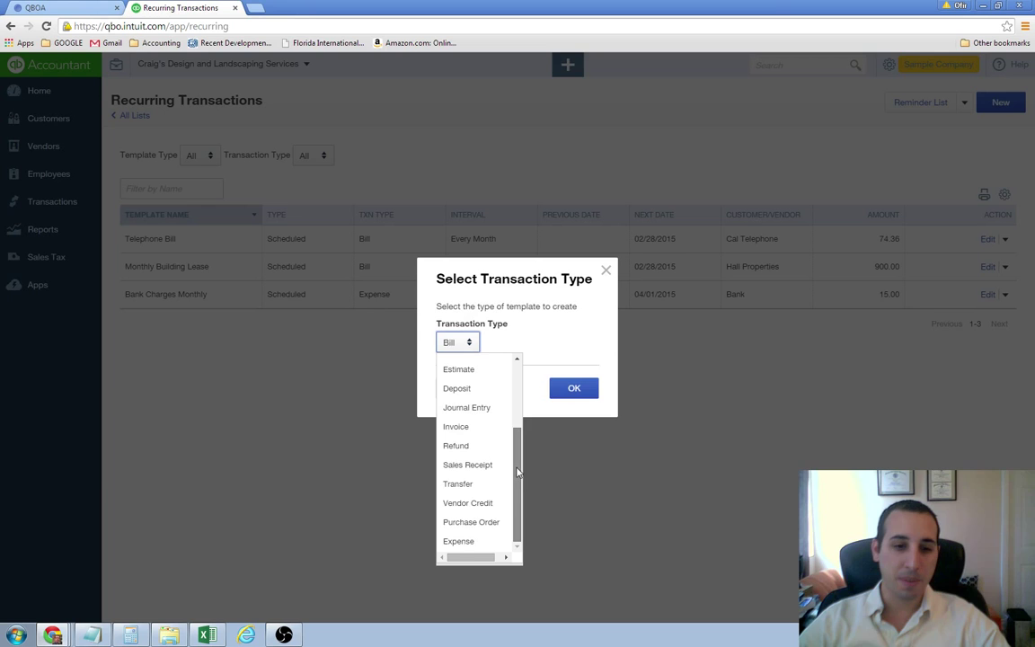
pyautogui.moveTo(516, 476); pyautogui.dragTo(520, 468)
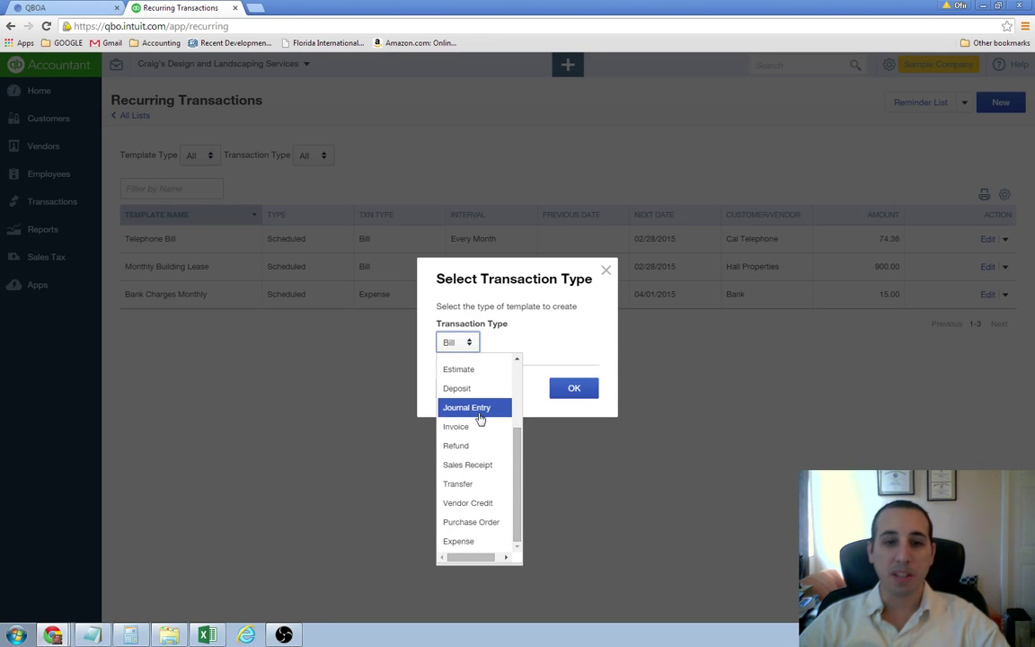
pyautogui.click(476, 465)
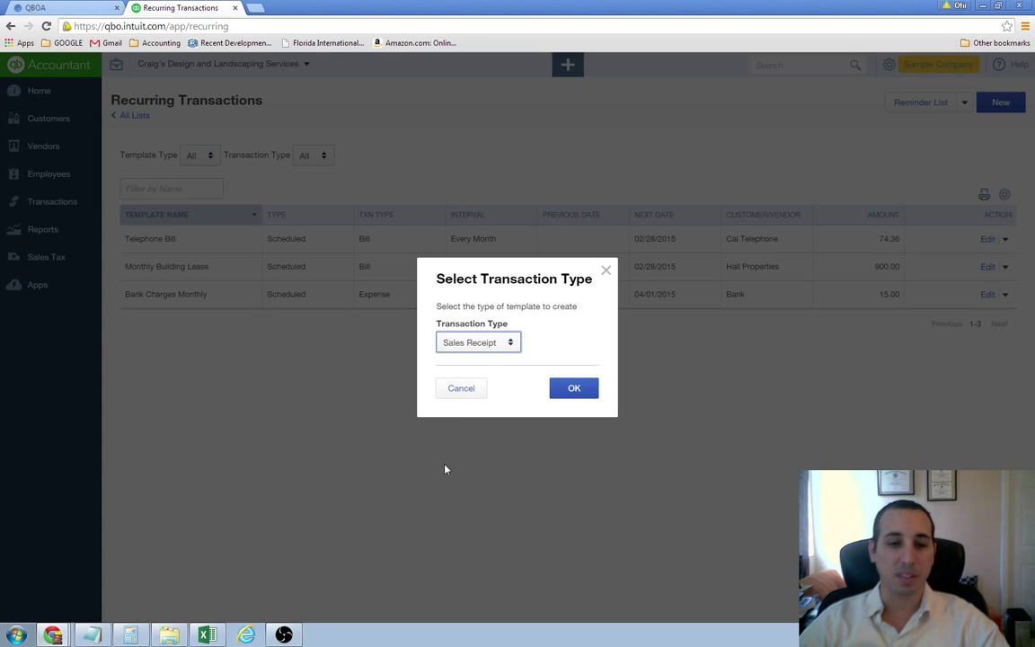
pyautogui.click(582, 397)
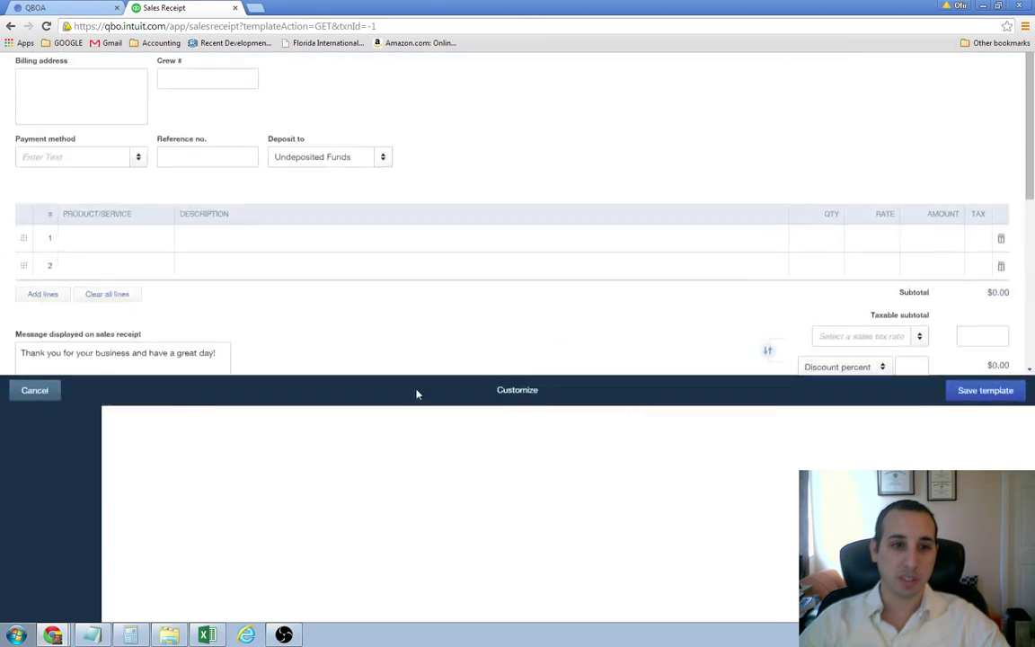
pyautogui.click(115, 129)
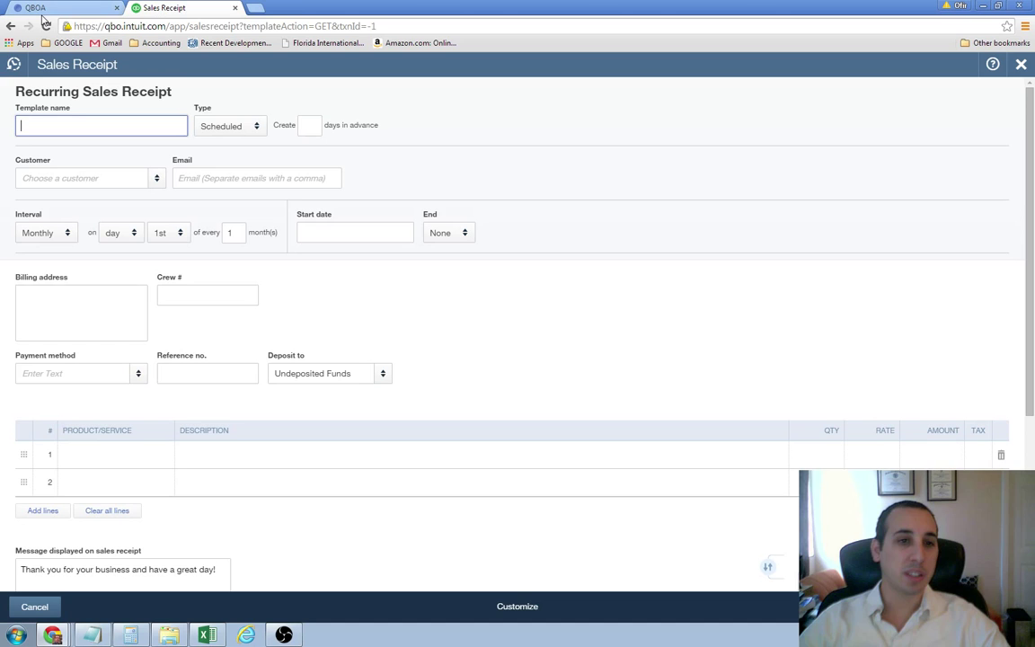
pyautogui.click(90, 125)
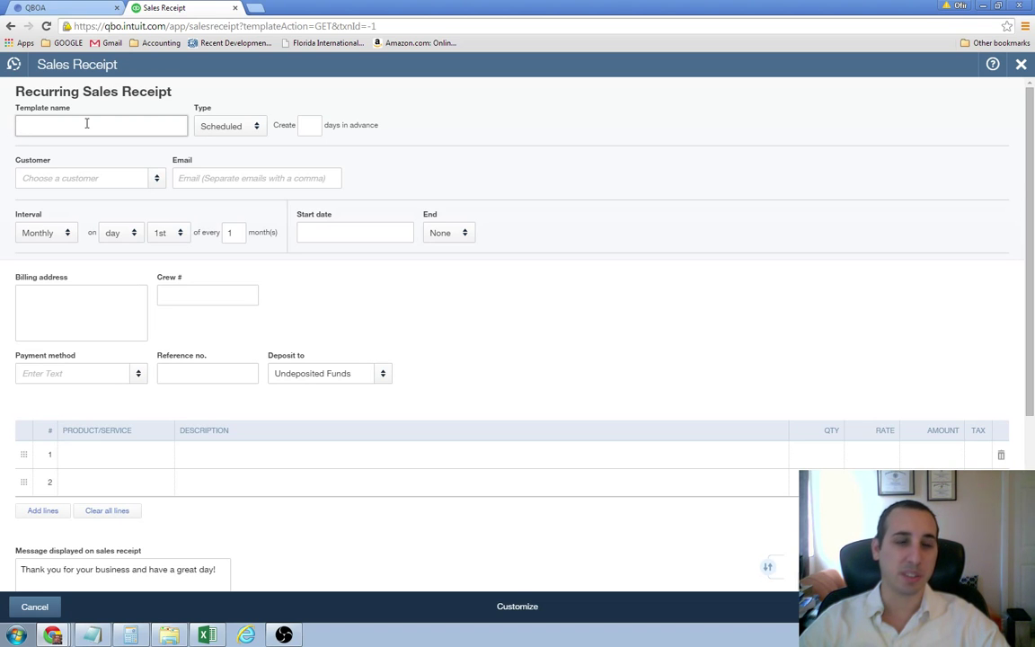
pyautogui.click(1020, 63)
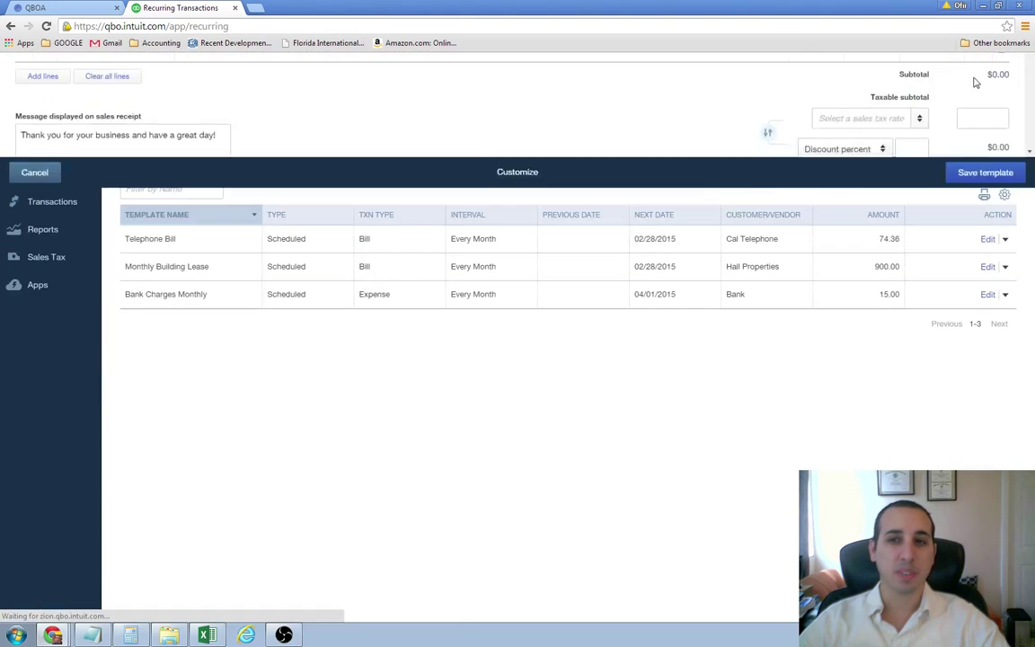
# - Start a new recurring transaction template of the type Invoice
pyautogui.click(991, 102)
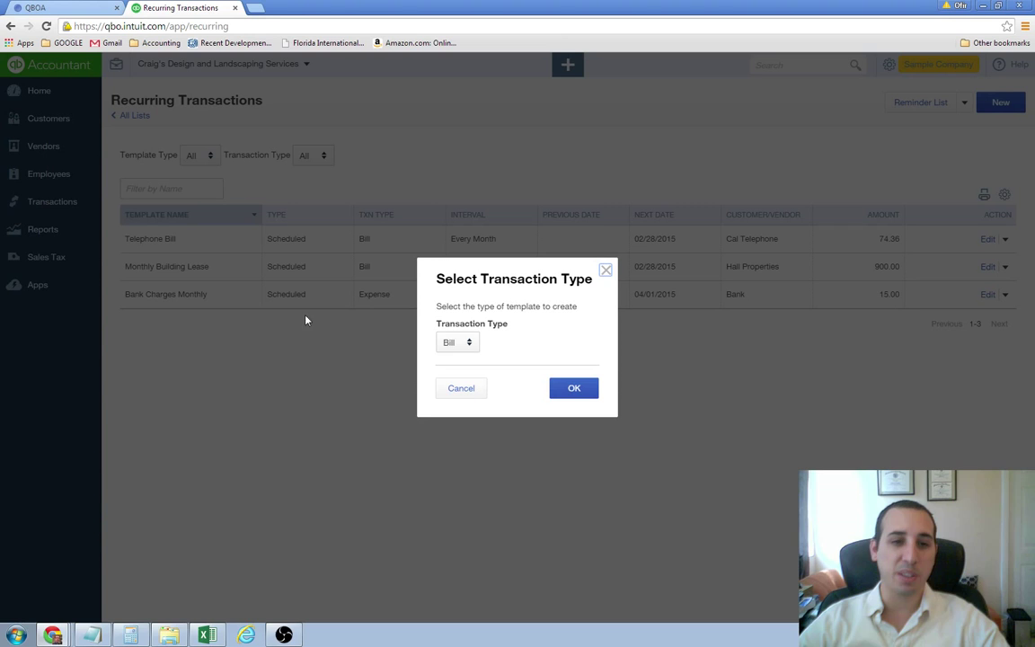
pyautogui.click(466, 343)
pyautogui.scroll(2, 462, 393)
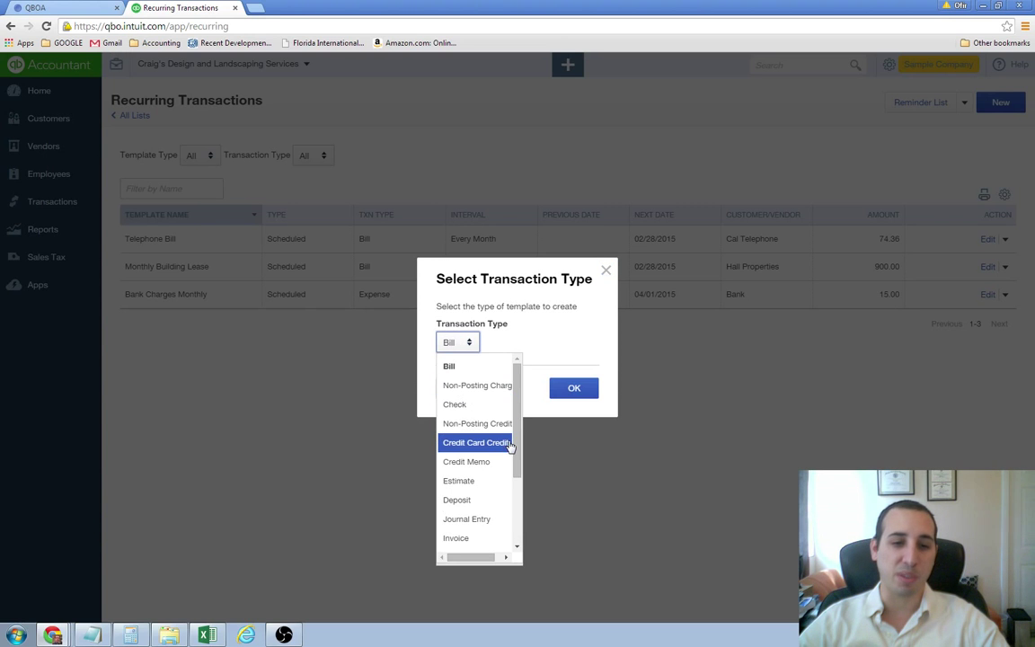
pyautogui.scroll(-1, 516, 491)
pyautogui.click(463, 464)
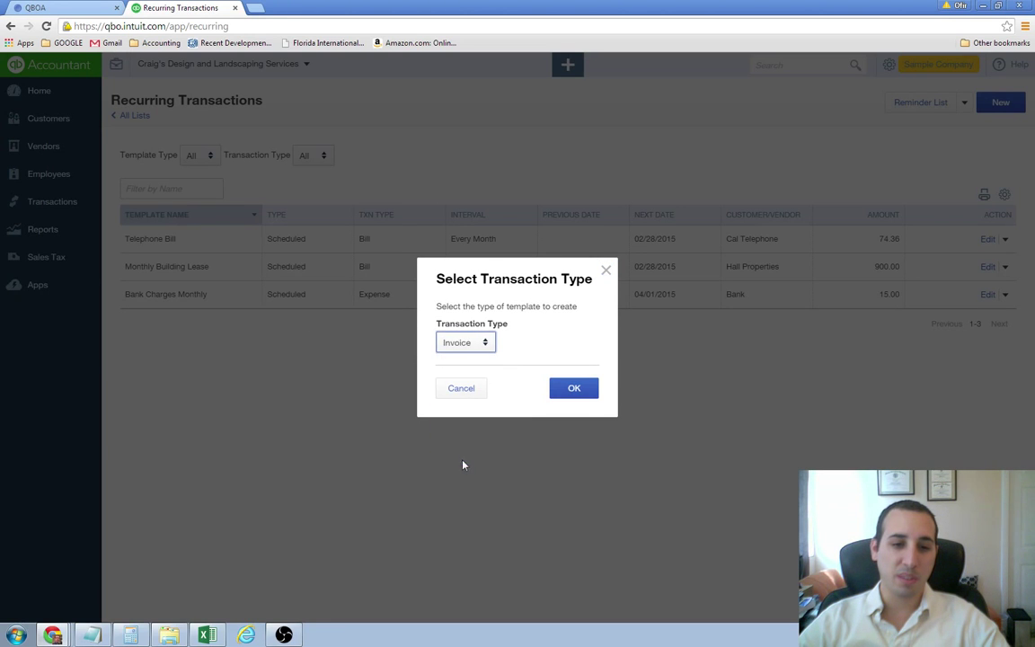
pyautogui.click(589, 396)
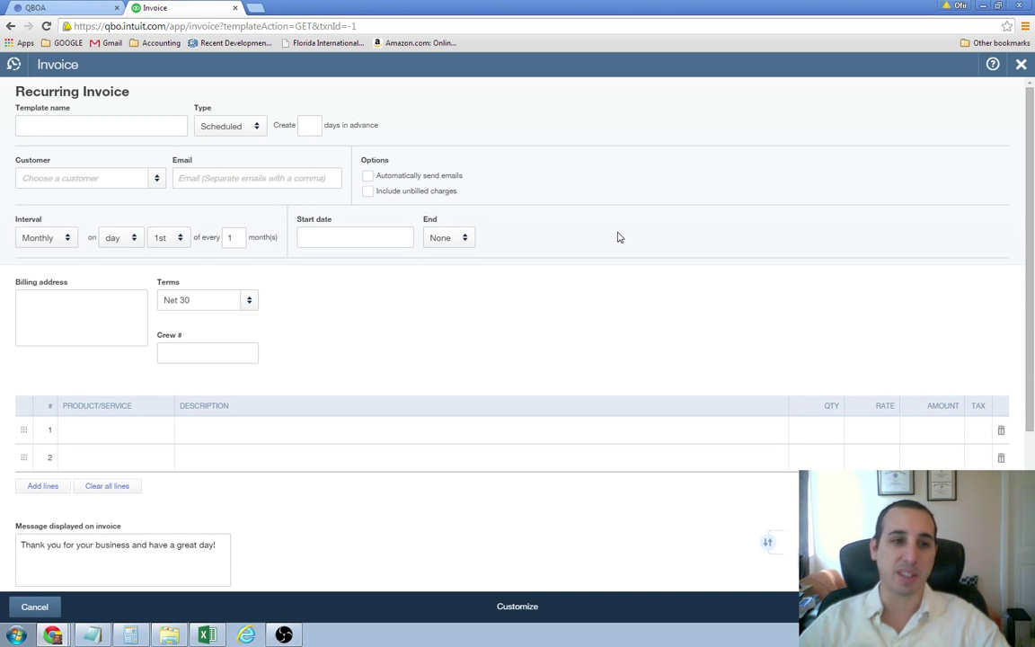
# - Name the recurring invoice template Monthly Billing for ABC Customer
pyautogui.click(74, 129)
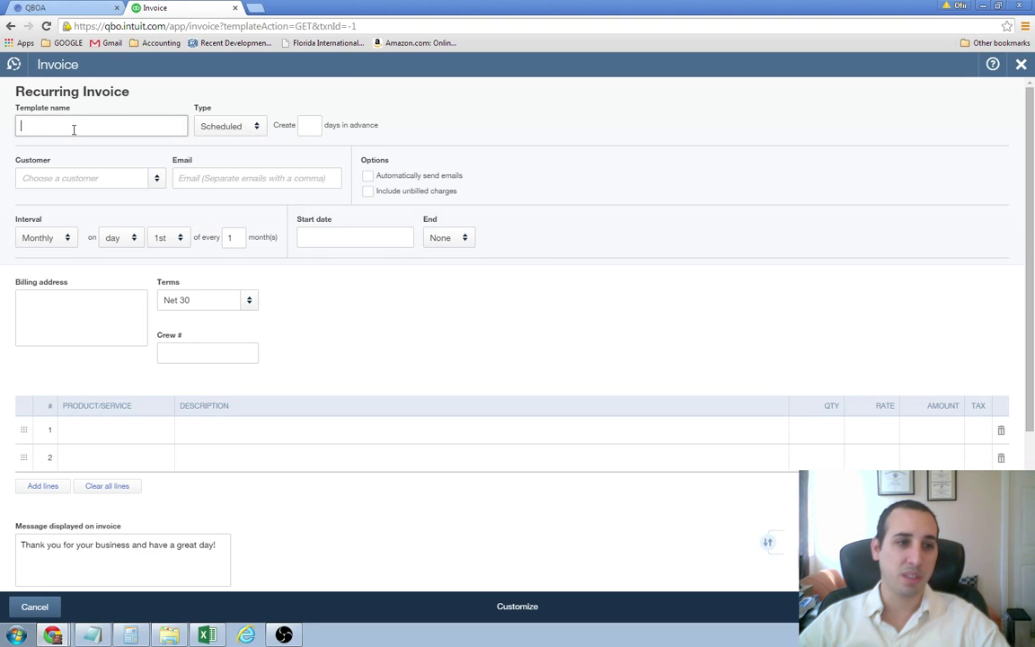
pyautogui.write('M')
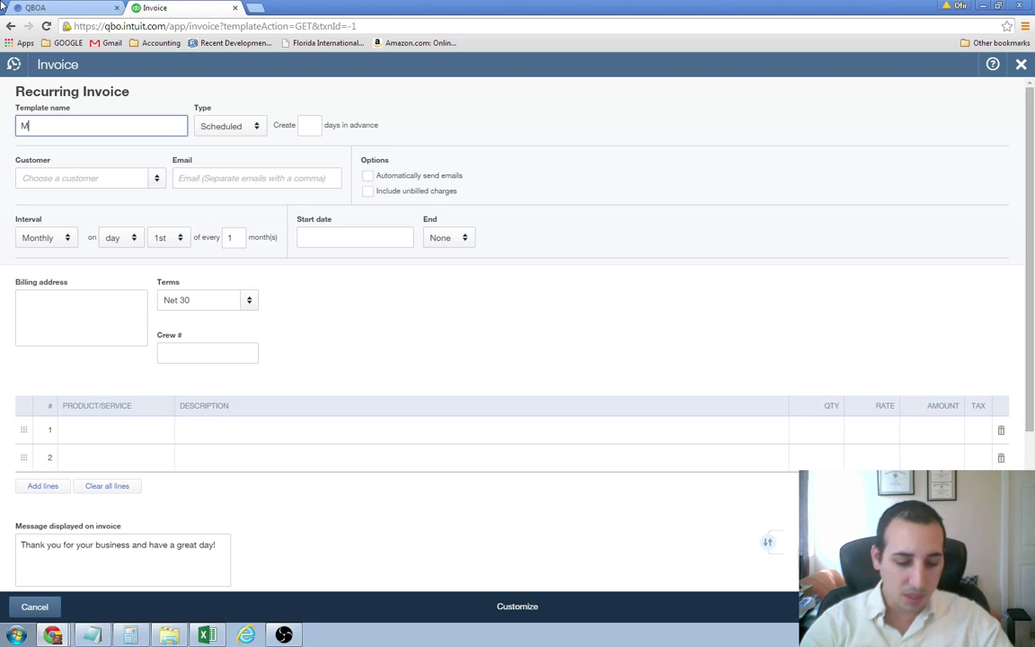
pyautogui.write('onthly ')
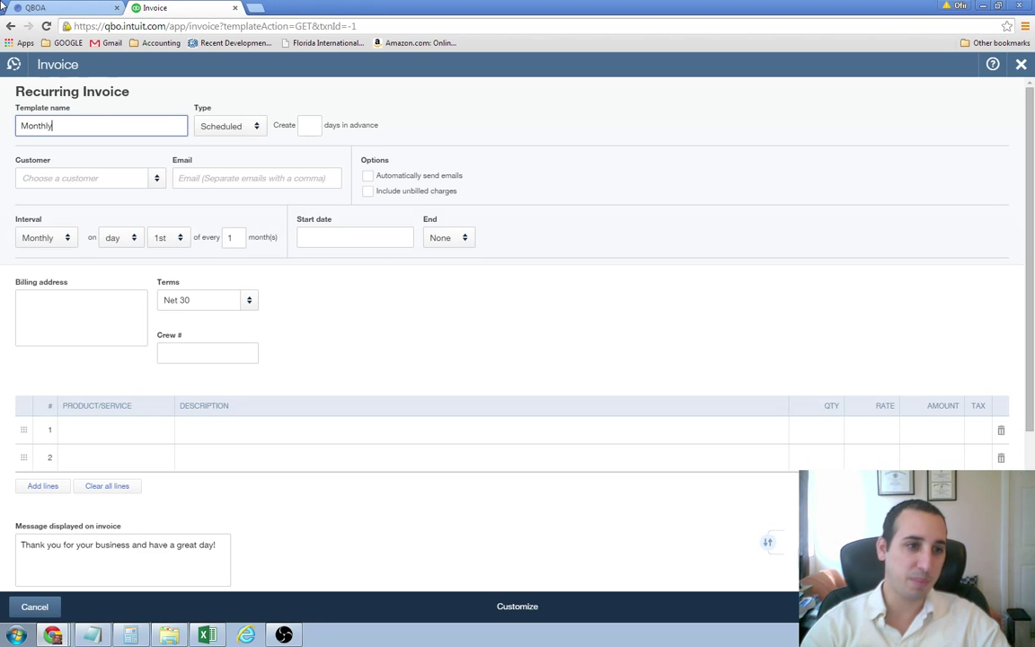
pyautogui.write('Bill')
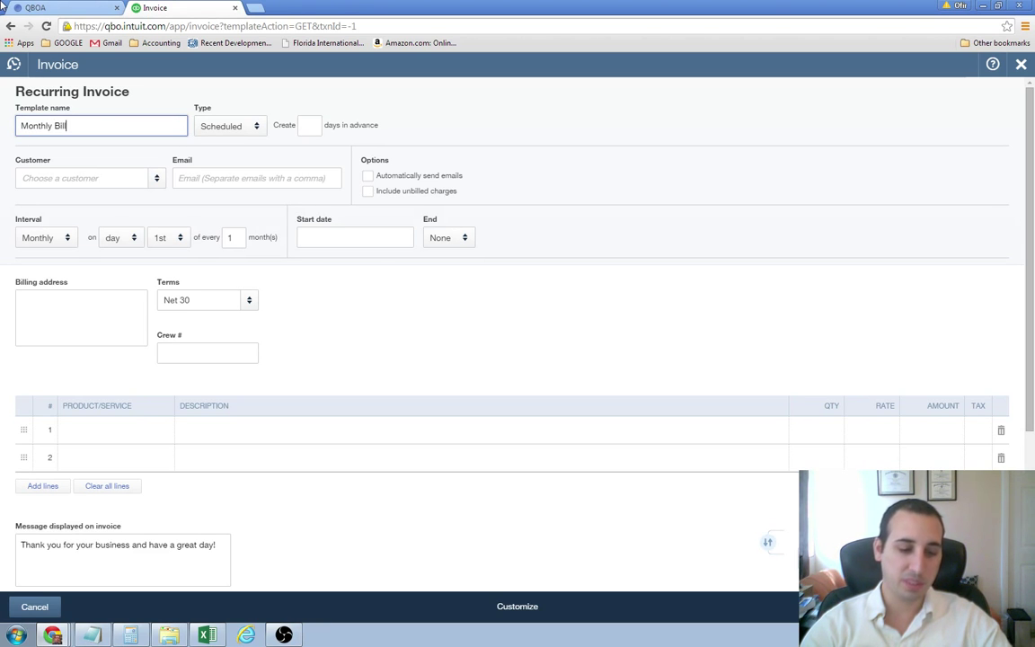
pyautogui.write('ing for AB')
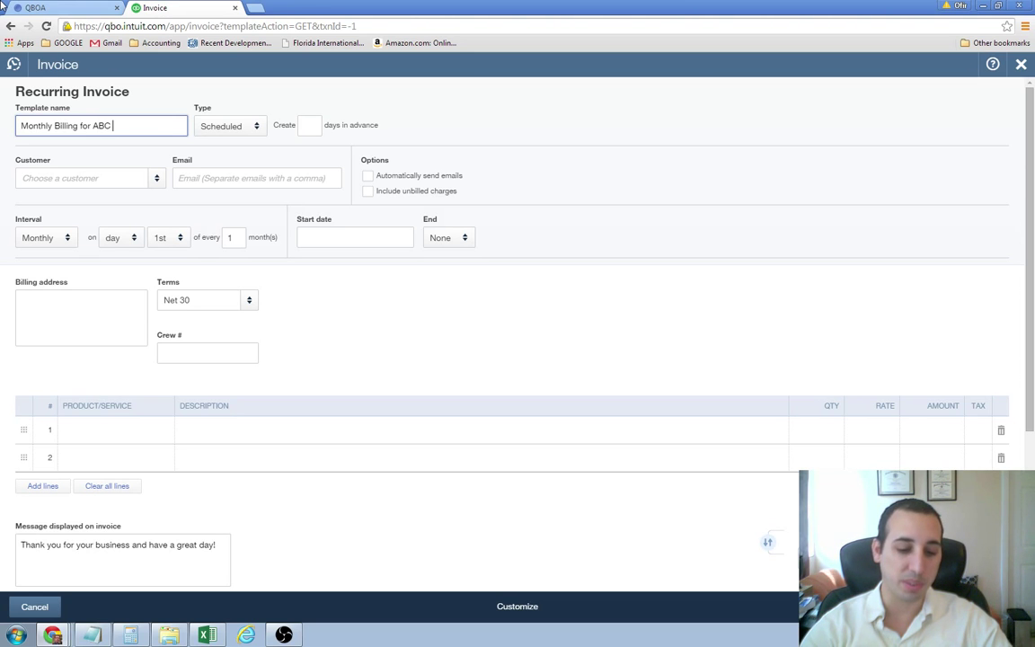
pyautogui.write('Customer')
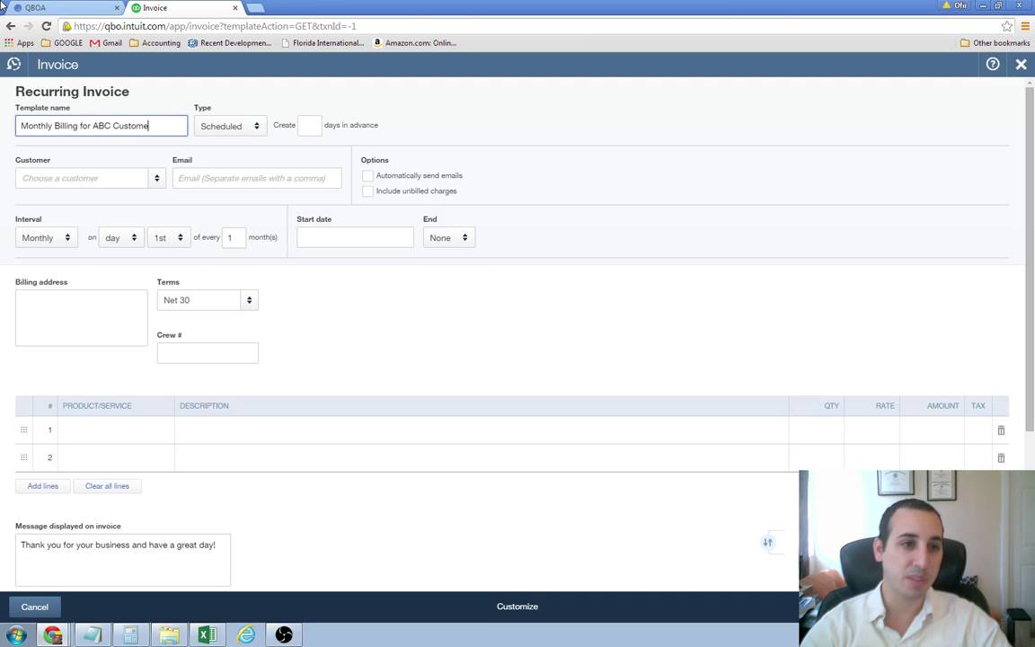
# - Choose Cool Cars as the customer and set the invoice to be created 5 days in advance
pyautogui.click(151, 179)
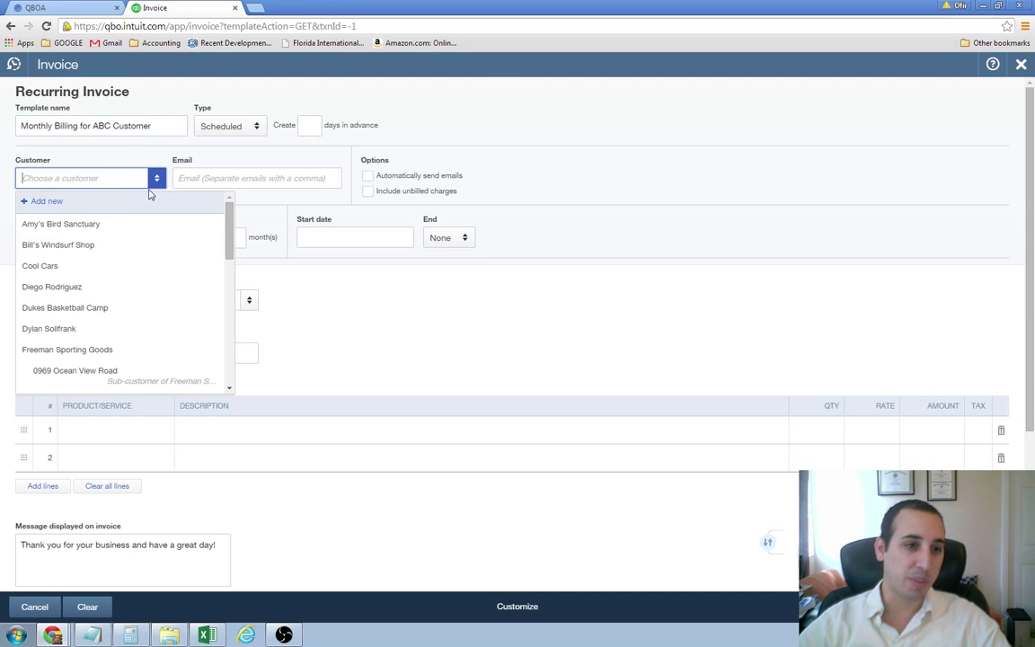
pyautogui.click(74, 268)
pyautogui.tripleClick(259, 175)
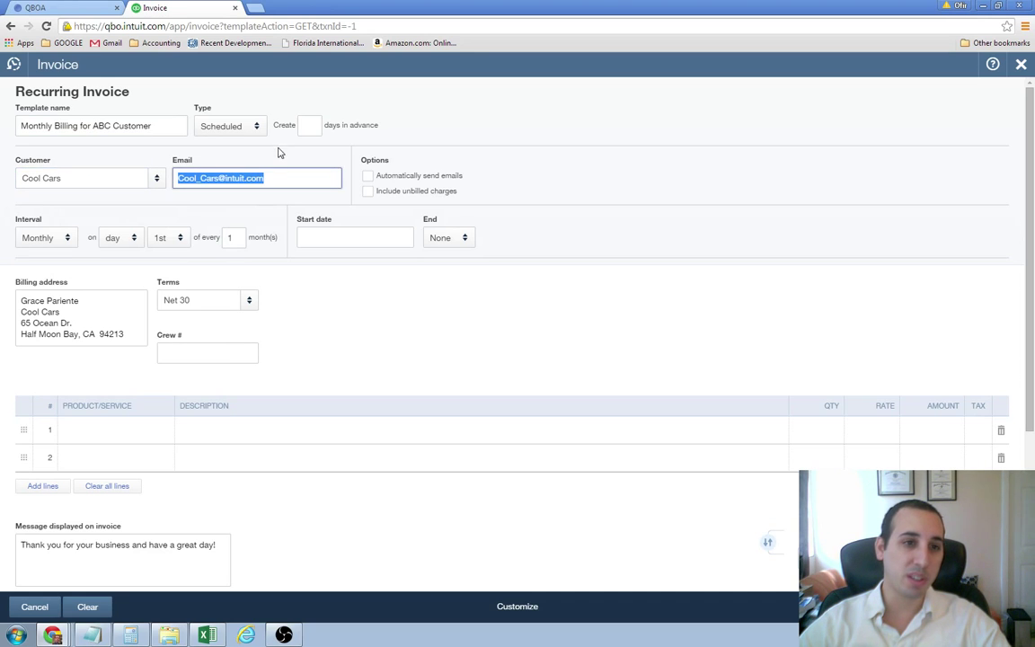
pyautogui.click(308, 126)
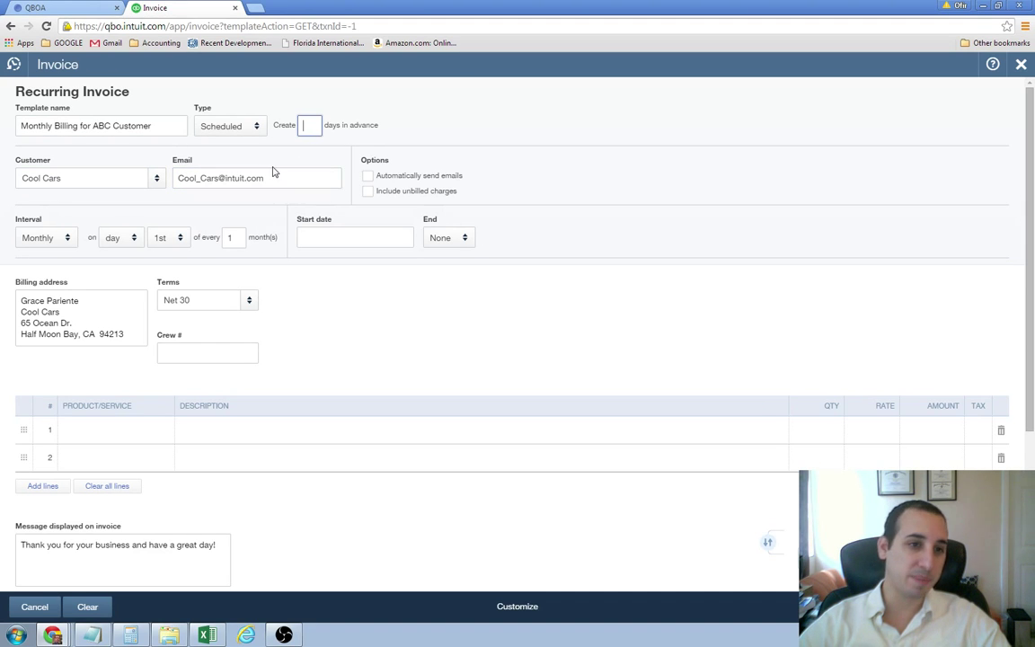
pyautogui.write('5')
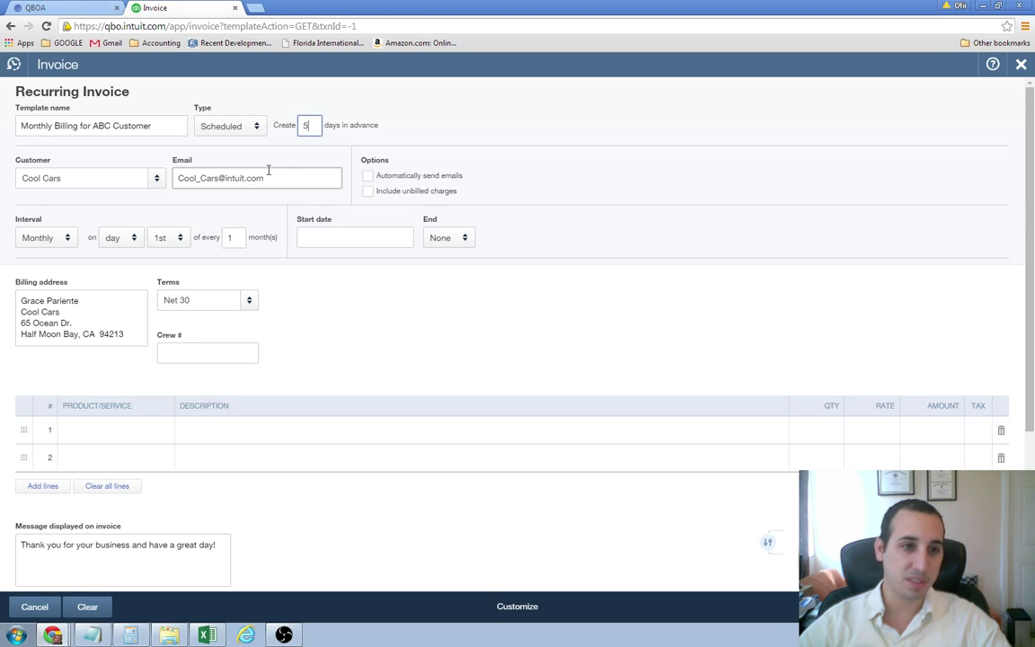
# - Check the template type choices, keep Scheduled, and enable automatic sending of emails for the recurring invoice
pyautogui.click(268, 177)
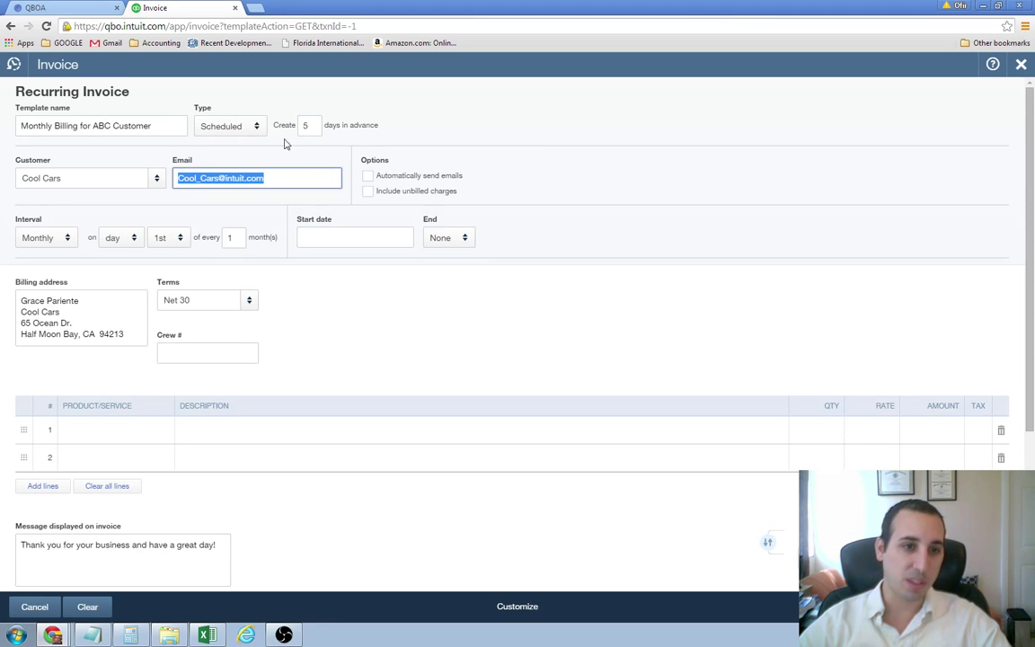
pyautogui.scroll(-1, 310, 175)
pyautogui.click(232, 101)
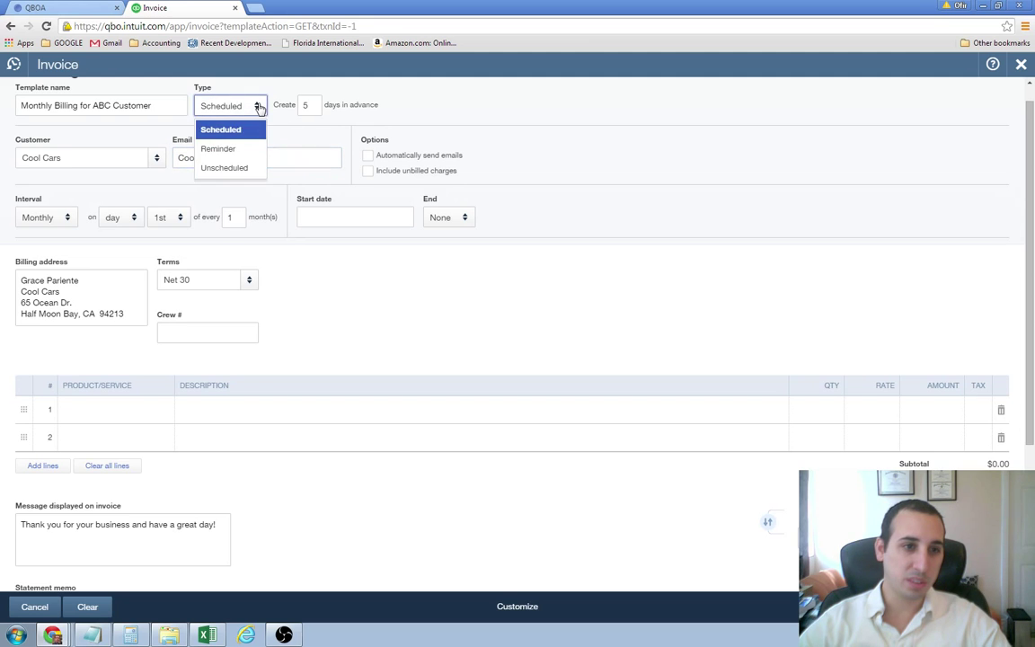
pyautogui.click(231, 101)
pyautogui.click(282, 157)
pyautogui.scroll(-1, 310, 171)
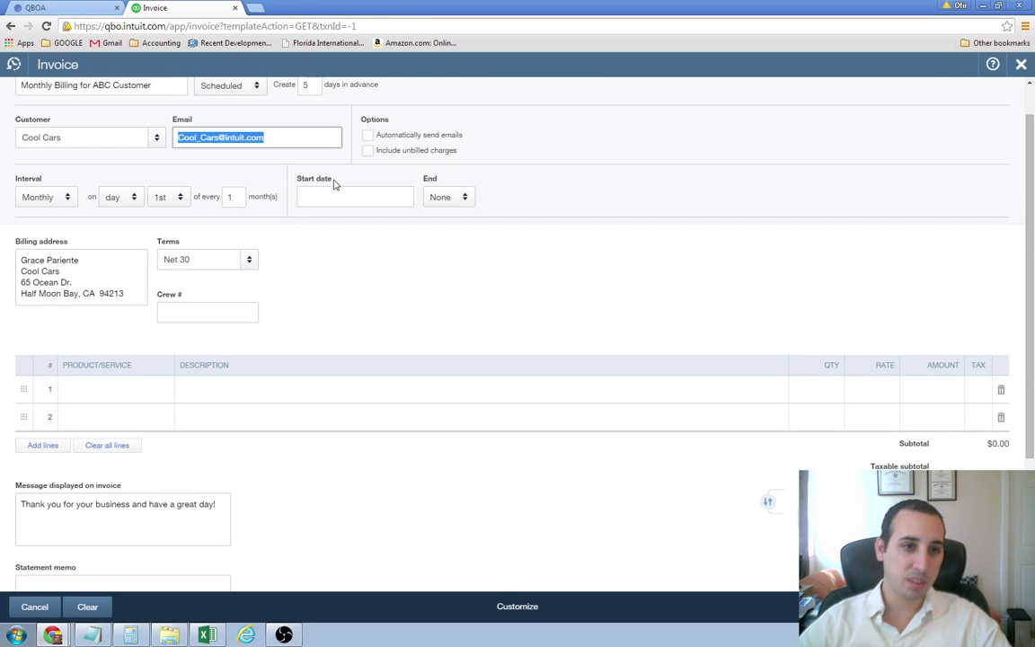
pyautogui.click(367, 136)
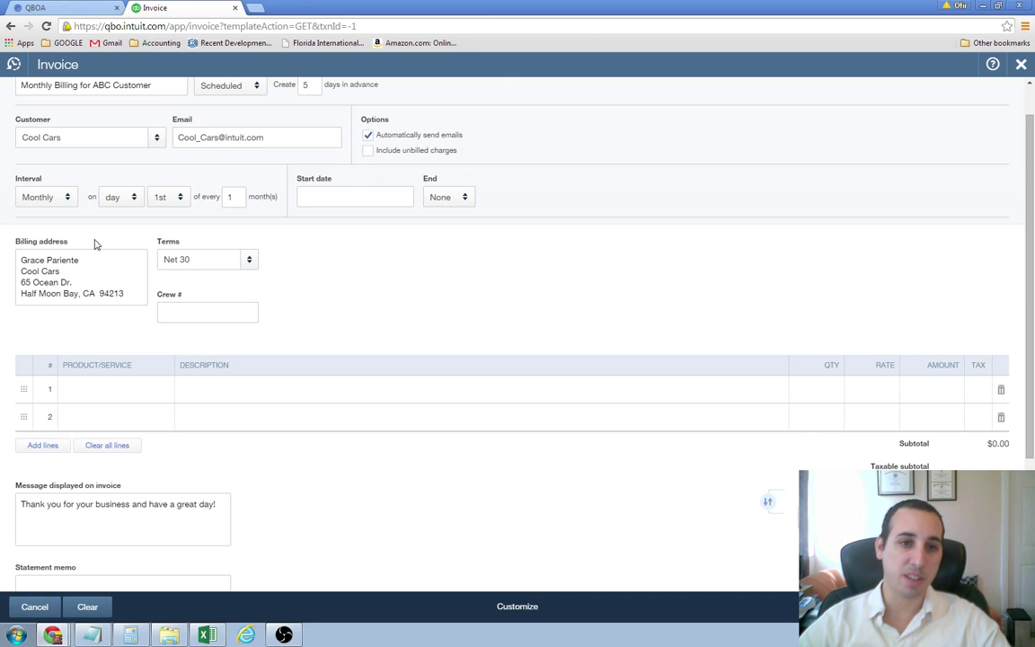
# - Set the invoice interval to Monthly on day 15th of every 3 months
pyautogui.scroll(-1, 219, 264)
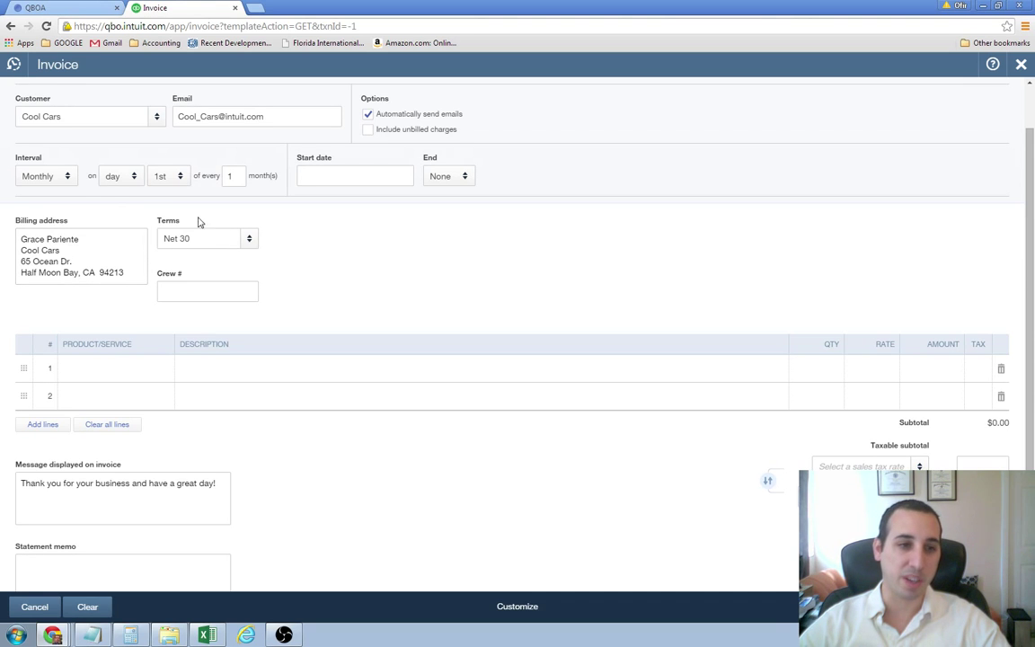
pyautogui.click(71, 178)
pyautogui.click(70, 179)
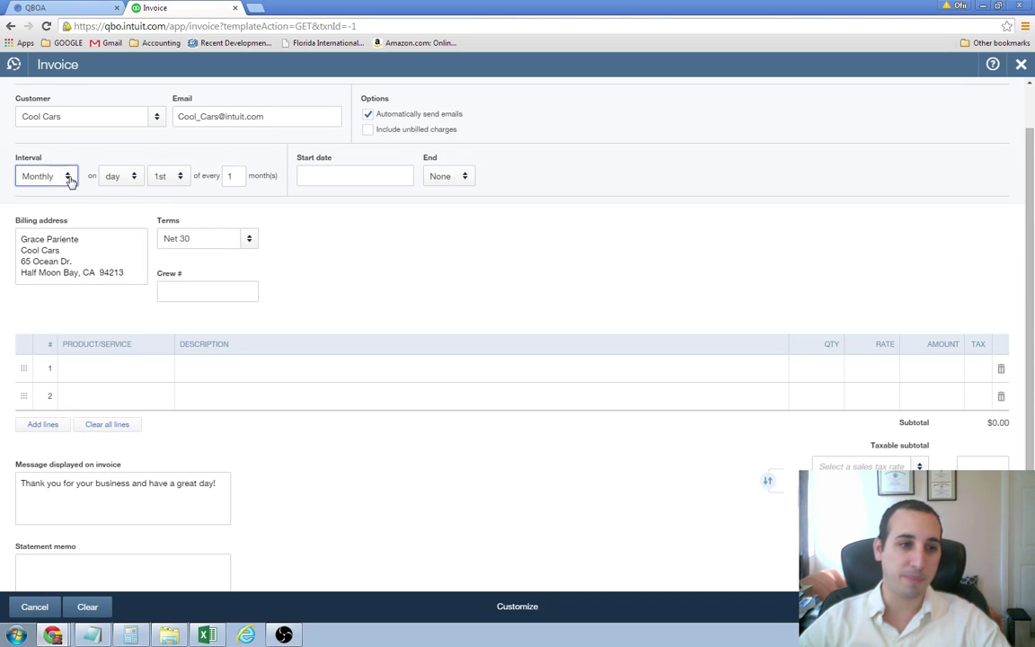
pyautogui.click(134, 177)
pyautogui.click(130, 174)
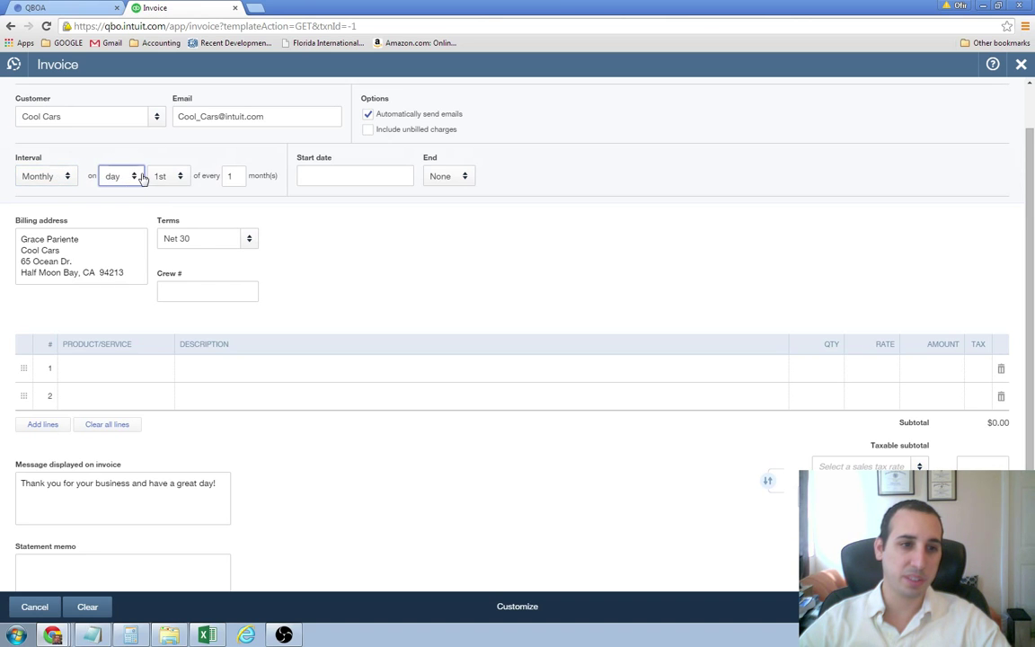
pyautogui.click(133, 177)
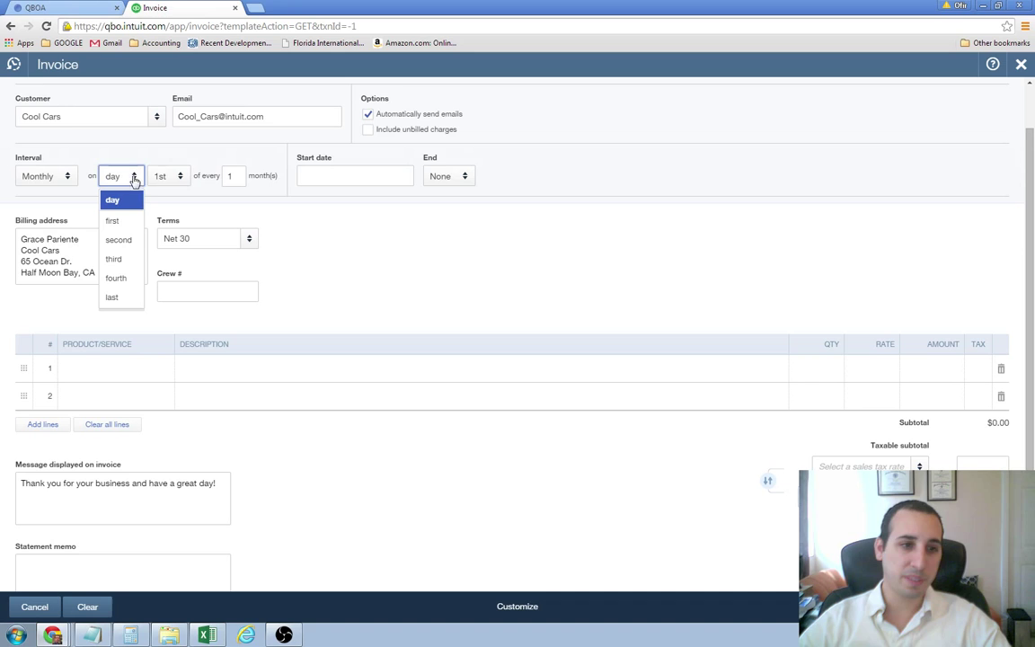
pyautogui.click(177, 177)
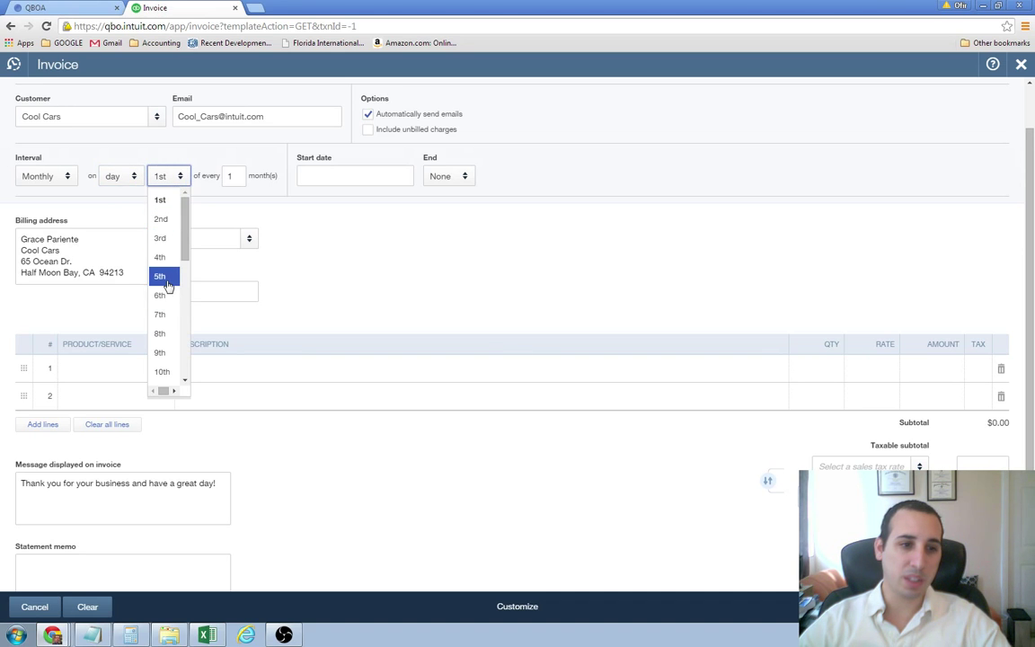
pyautogui.scroll(-1, 172, 350)
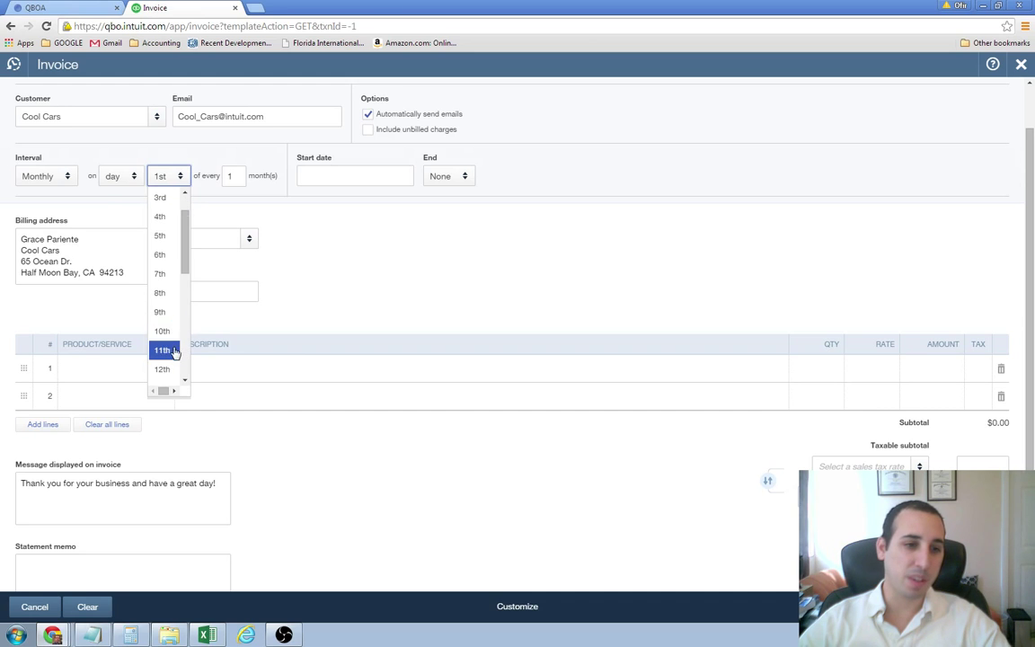
pyautogui.scroll(-2, 172, 350)
pyautogui.click(162, 353)
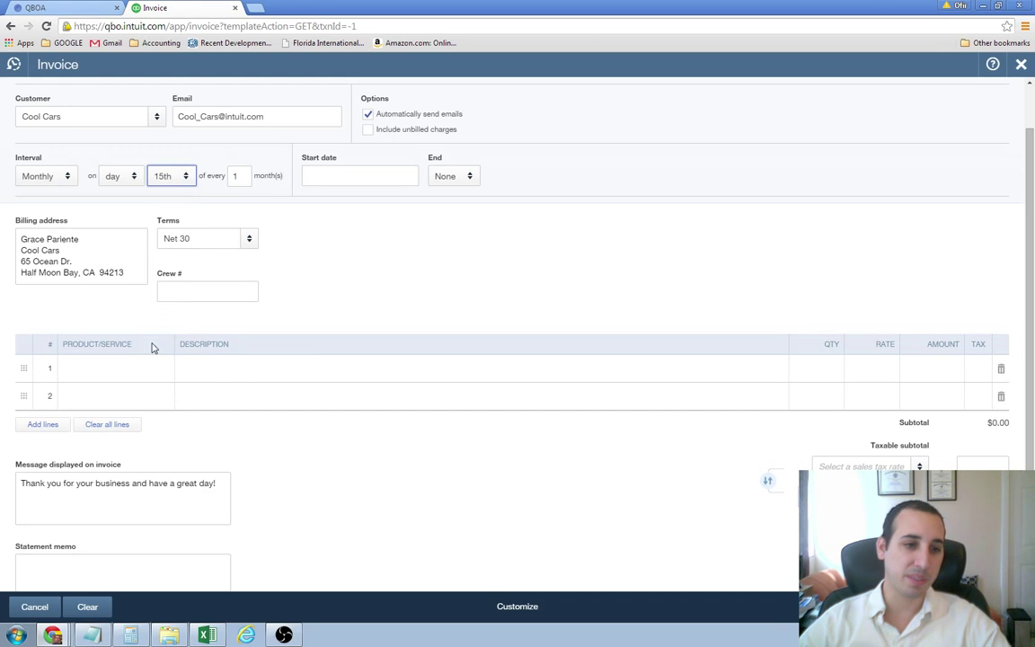
pyautogui.click(284, 235)
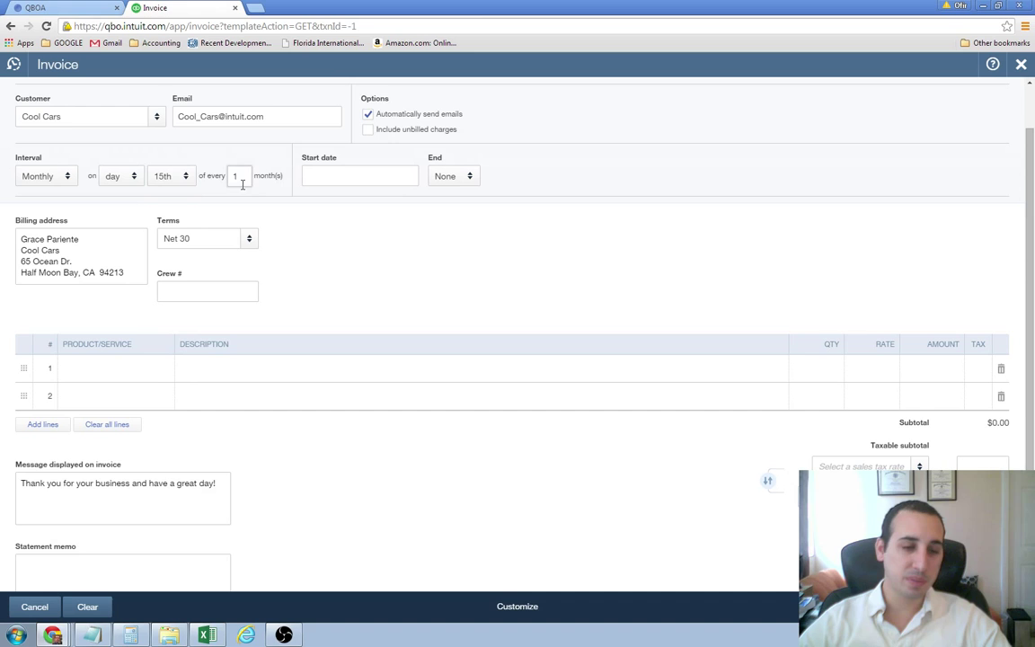
pyautogui.scroll(-1, 492, 260)
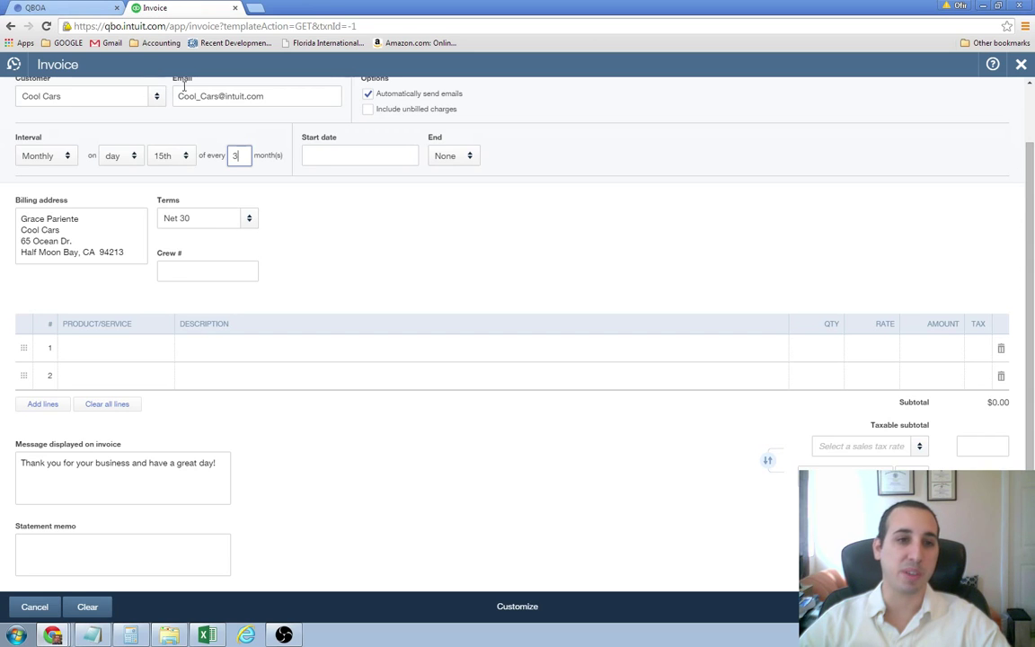
# - Set the recurring invoice's start date to 04/01/2015
pyautogui.click(323, 155)
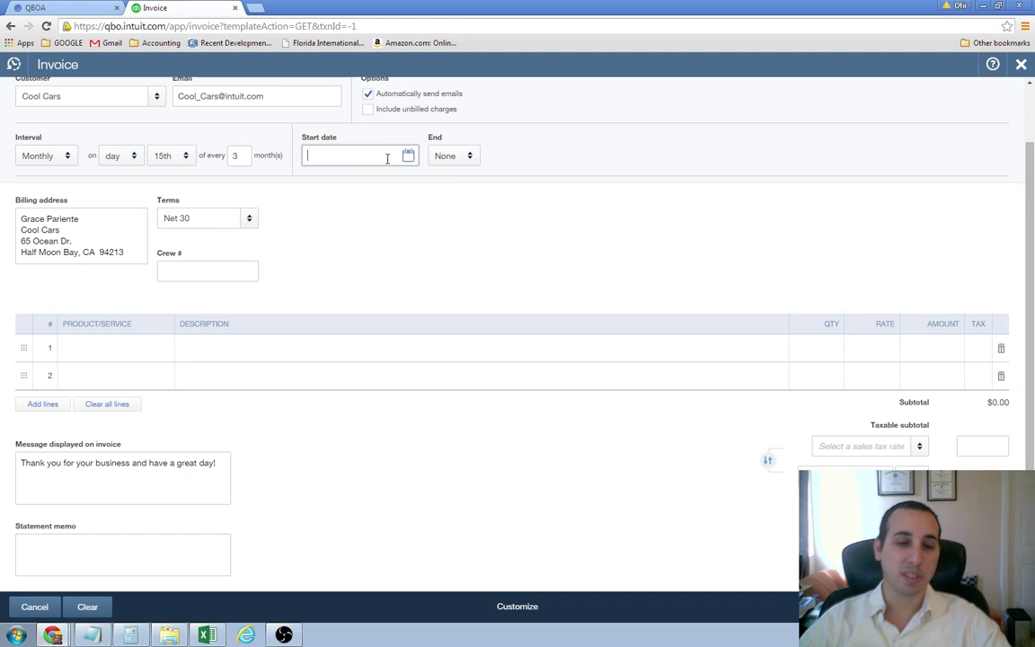
pyautogui.click(409, 157)
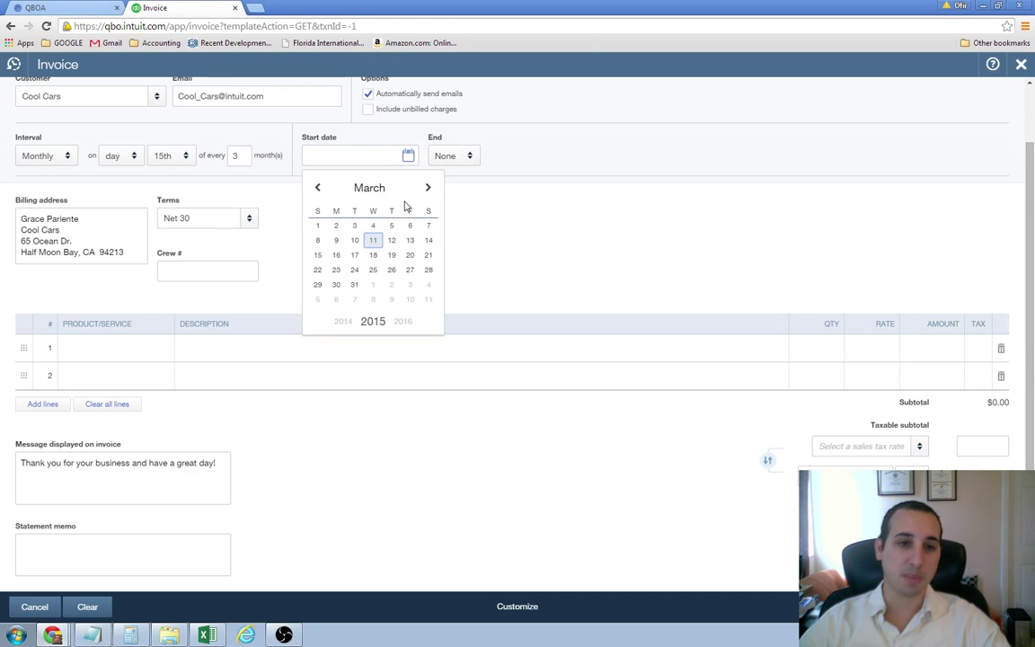
pyautogui.click(374, 285)
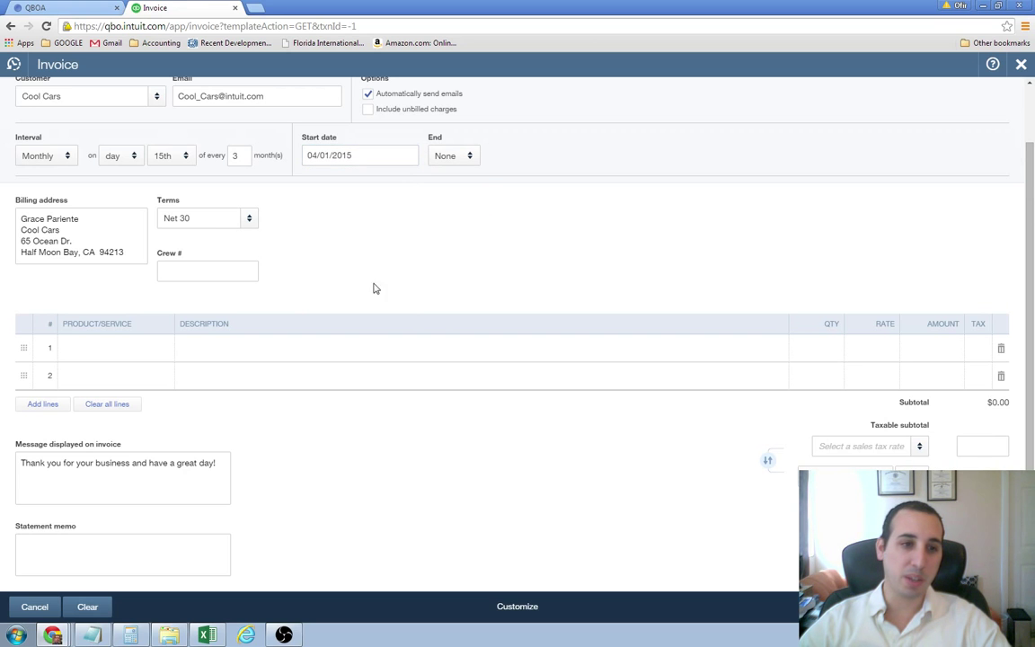
# - Add the Services item to the first invoice line with the description Monthly Billing
pyautogui.scroll(-1, 432, 306)
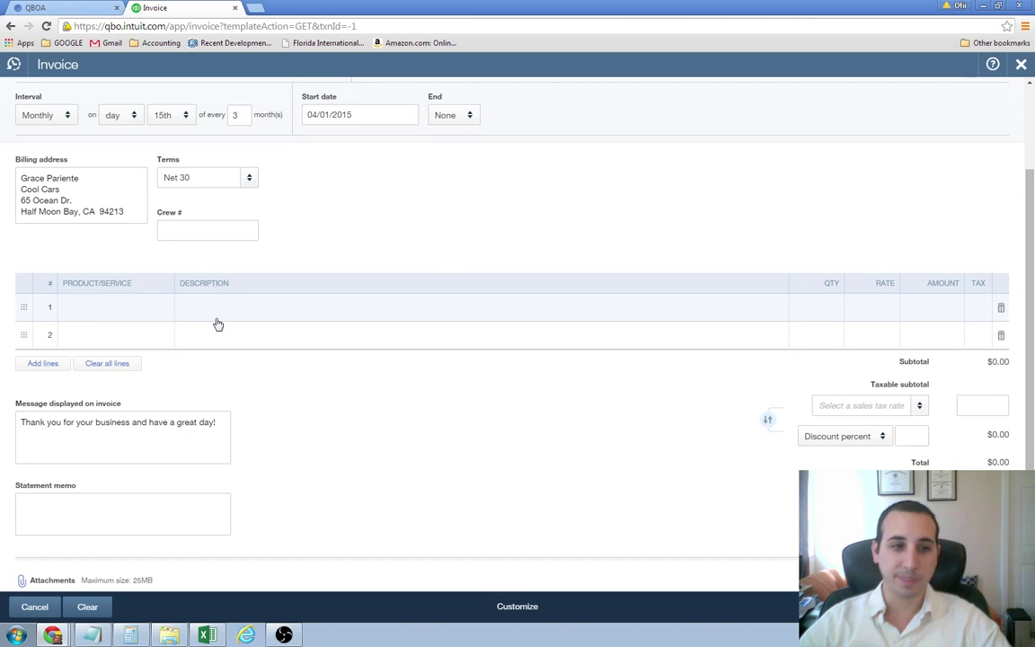
pyautogui.click(111, 303)
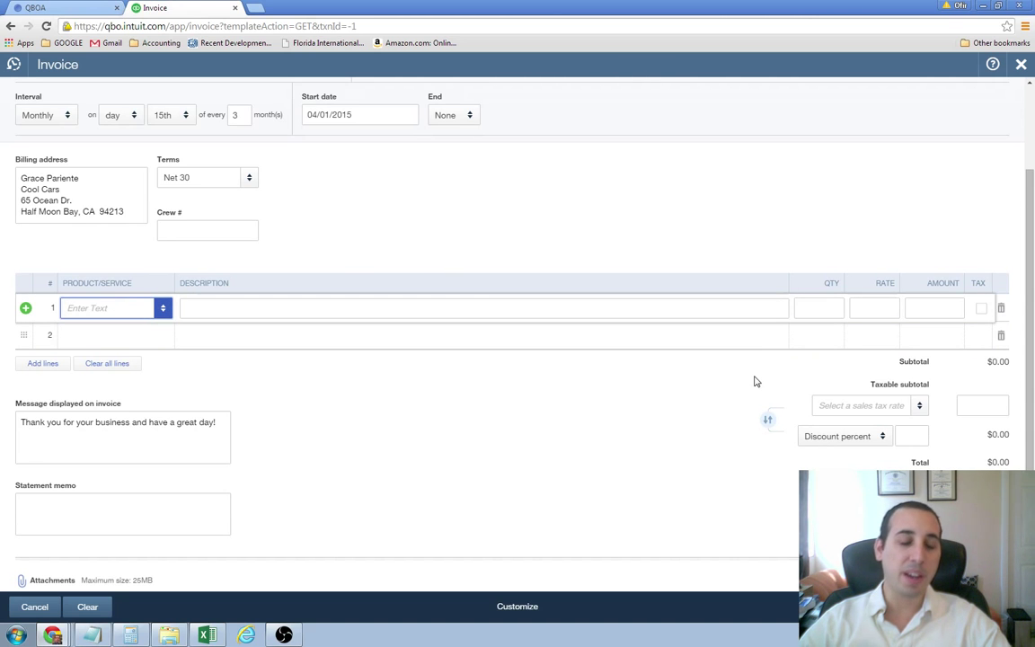
pyautogui.scroll(2, 729, 374)
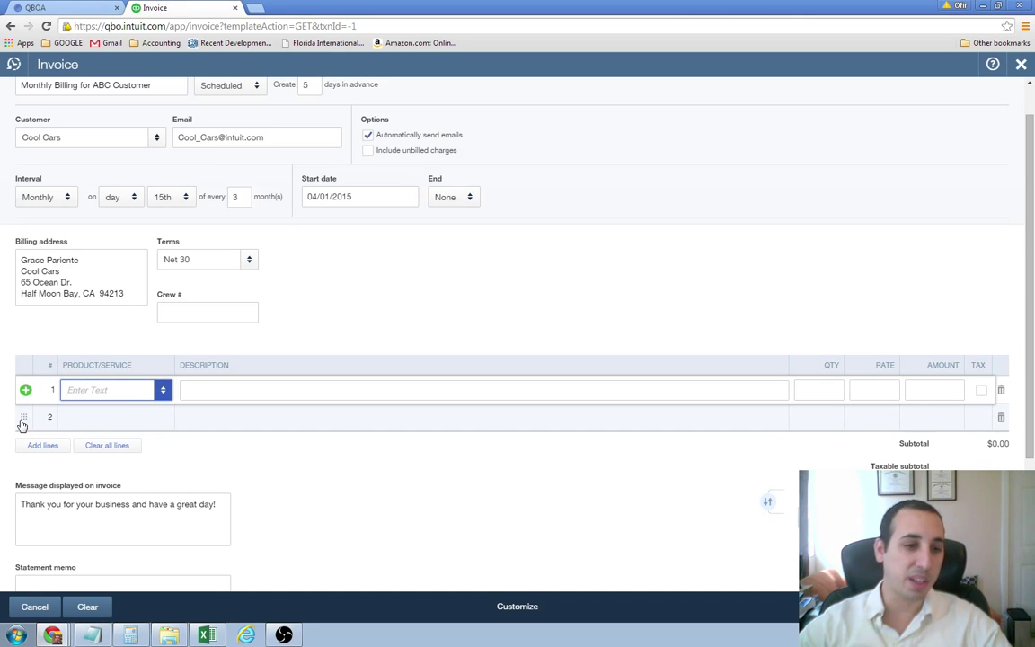
pyautogui.click(163, 390)
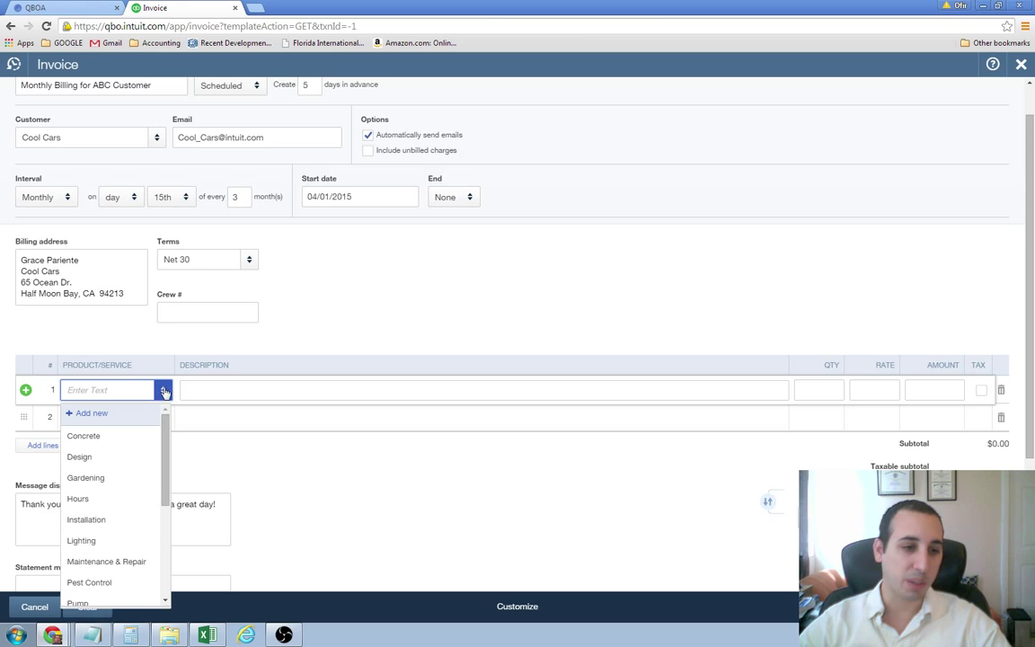
pyautogui.scroll(-2, 154, 450)
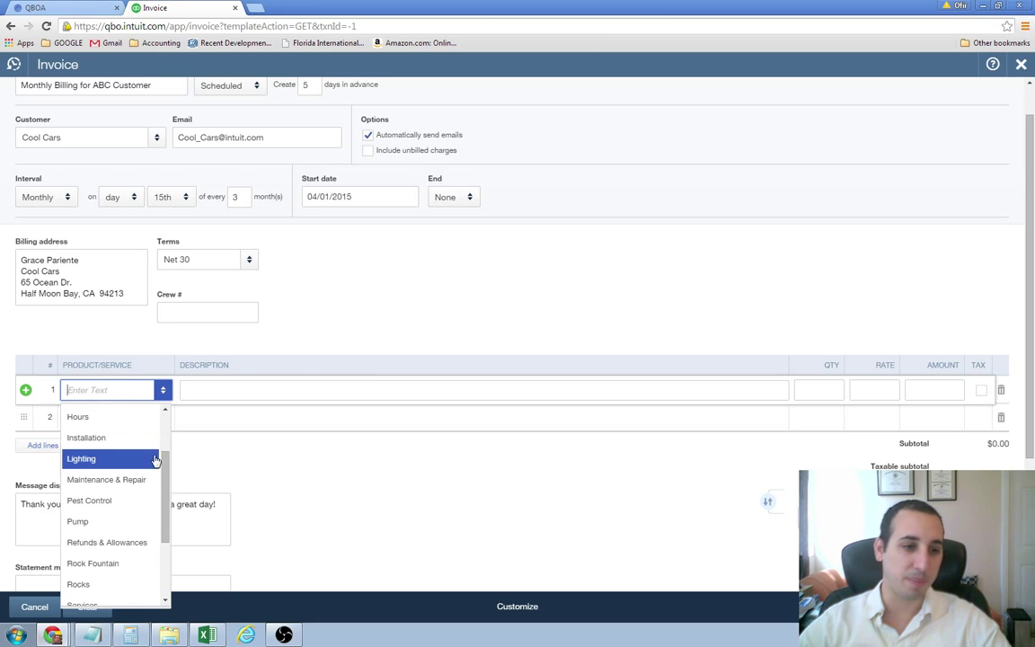
pyautogui.scroll(-1, 156, 460)
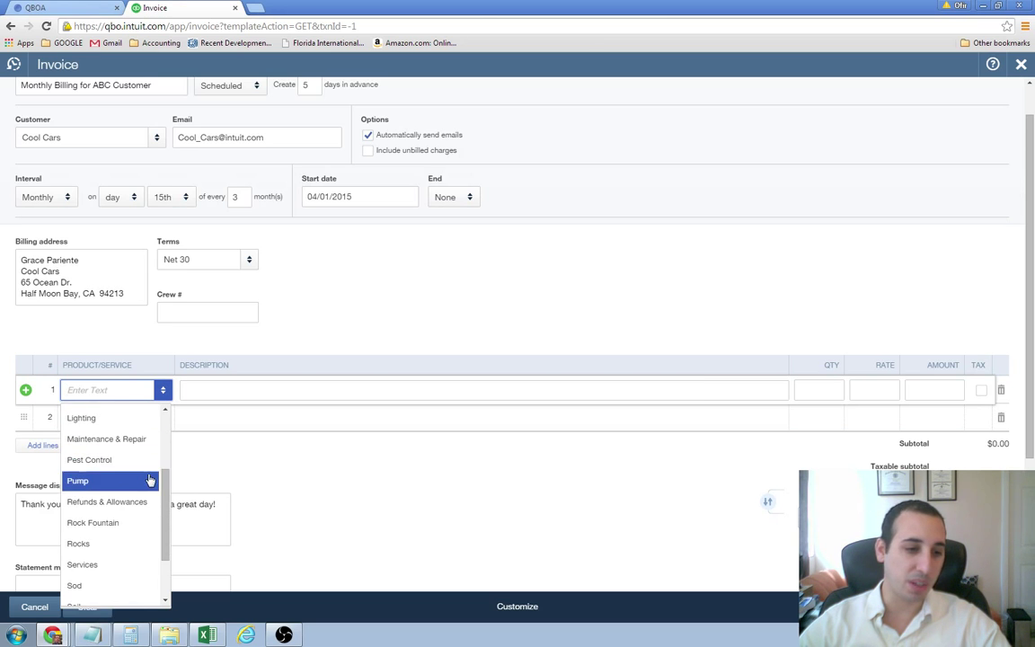
pyautogui.click(103, 564)
pyautogui.click(863, 390)
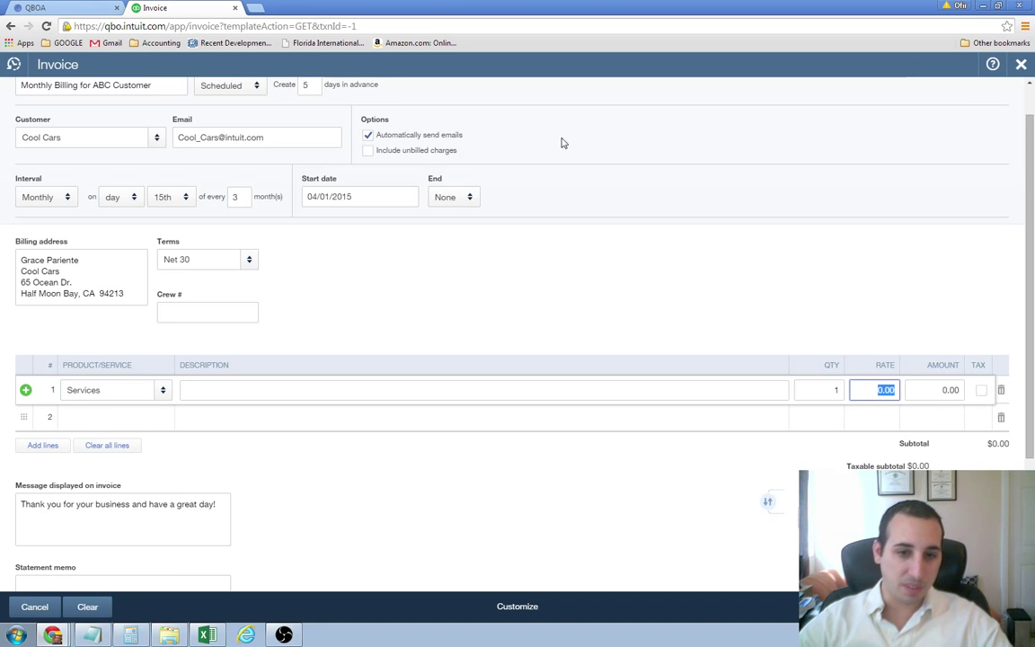
pyautogui.click(286, 391)
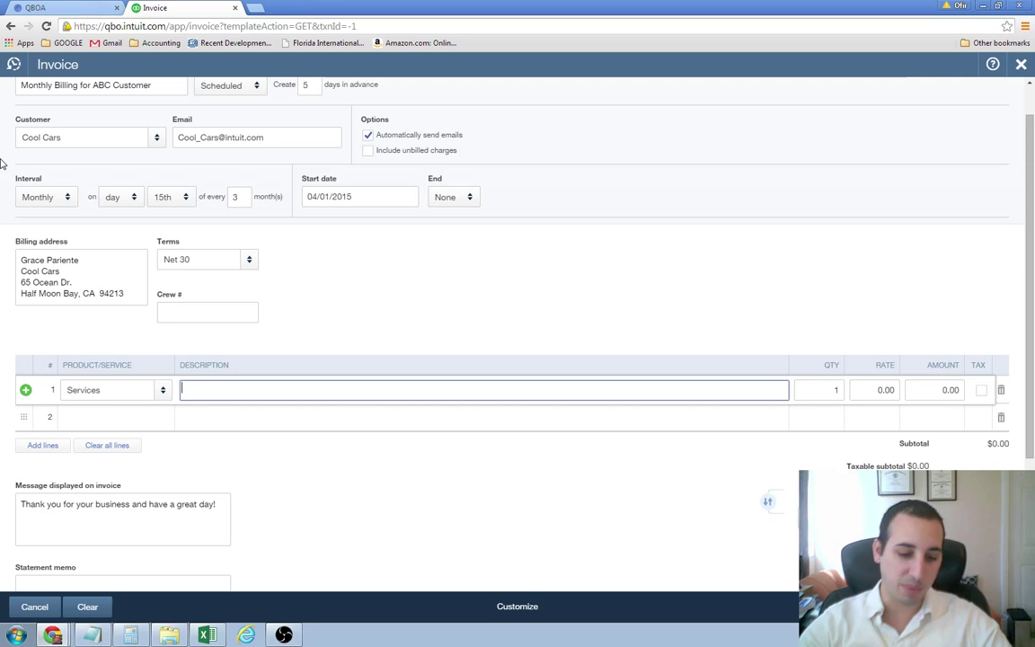
pyautogui.write('Monthly ')
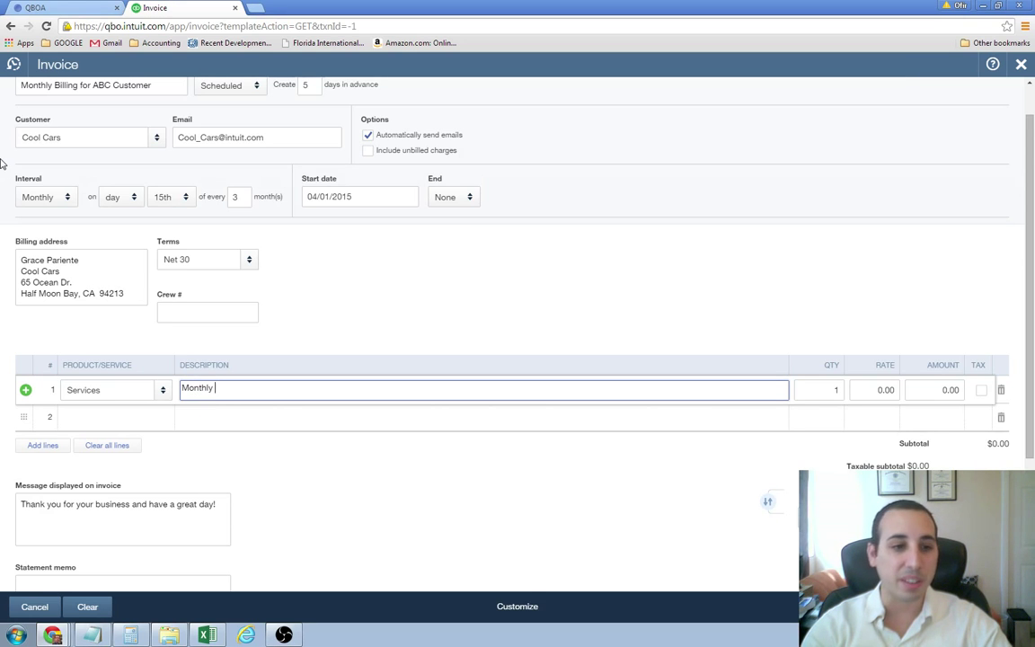
pyautogui.write('Billing')
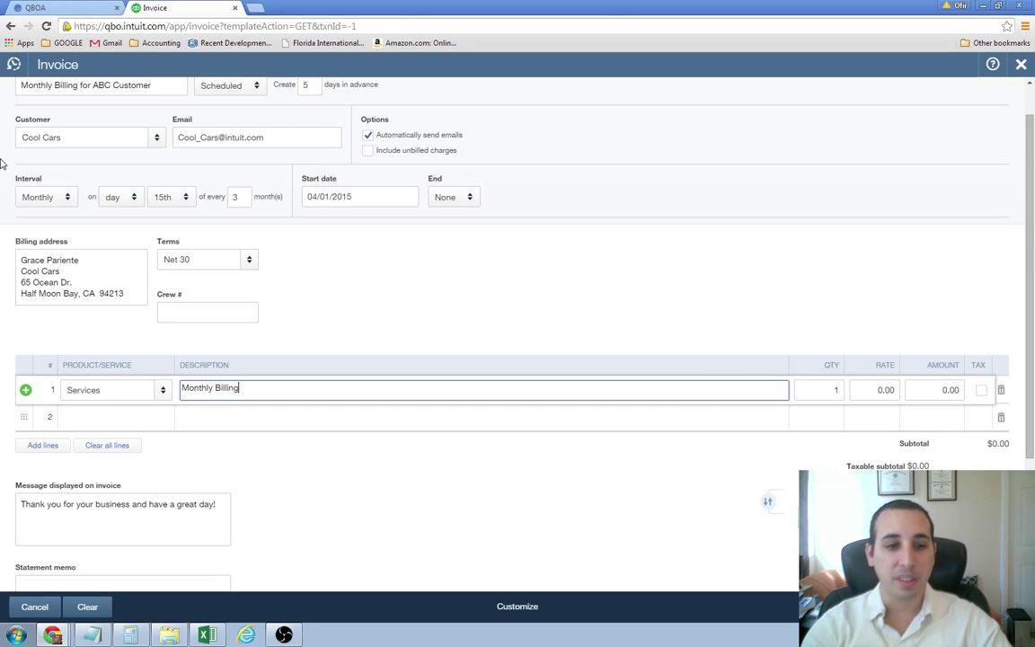
pyautogui.press('Tab')
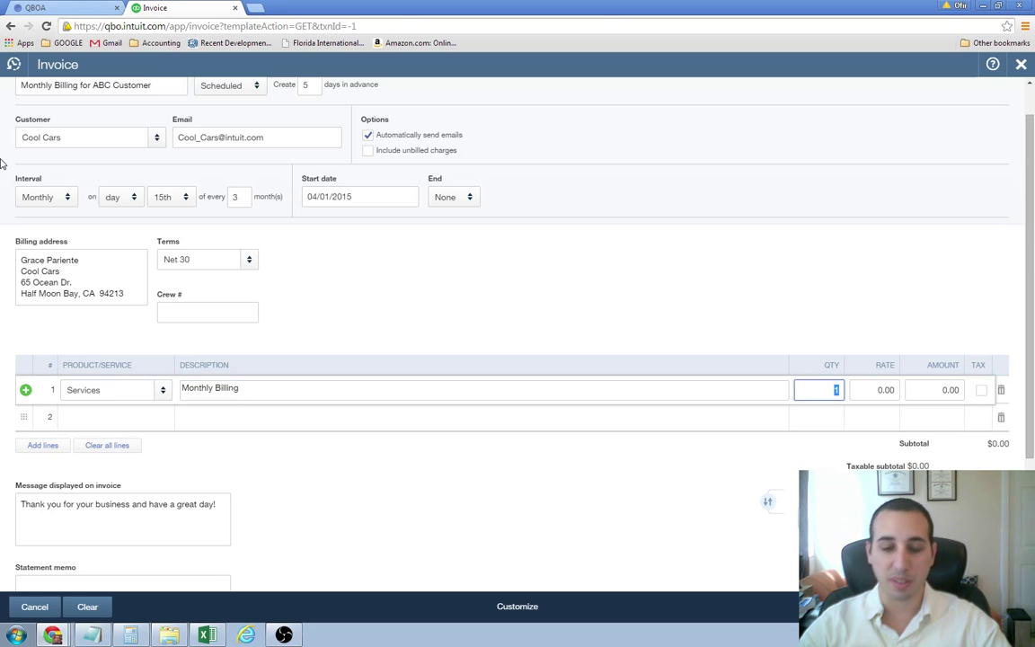
# - Set the Services line's amount to 200.00 and save the recurring invoice template
pyautogui.press('Tab')
pyautogui.press('Tab')
pyautogui.write('2')
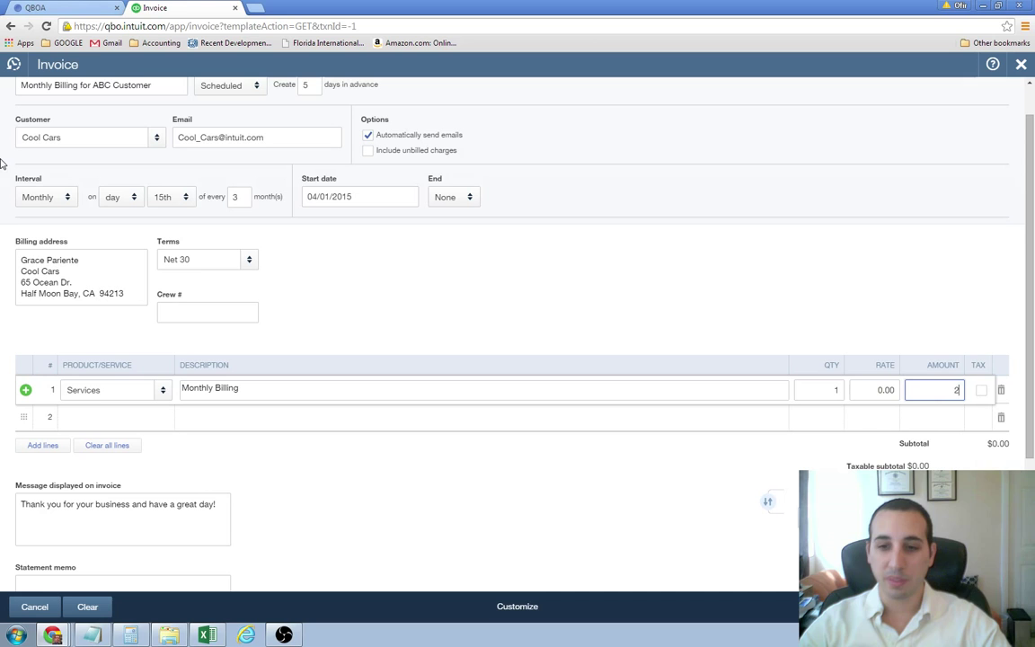
pyautogui.press('Tab')
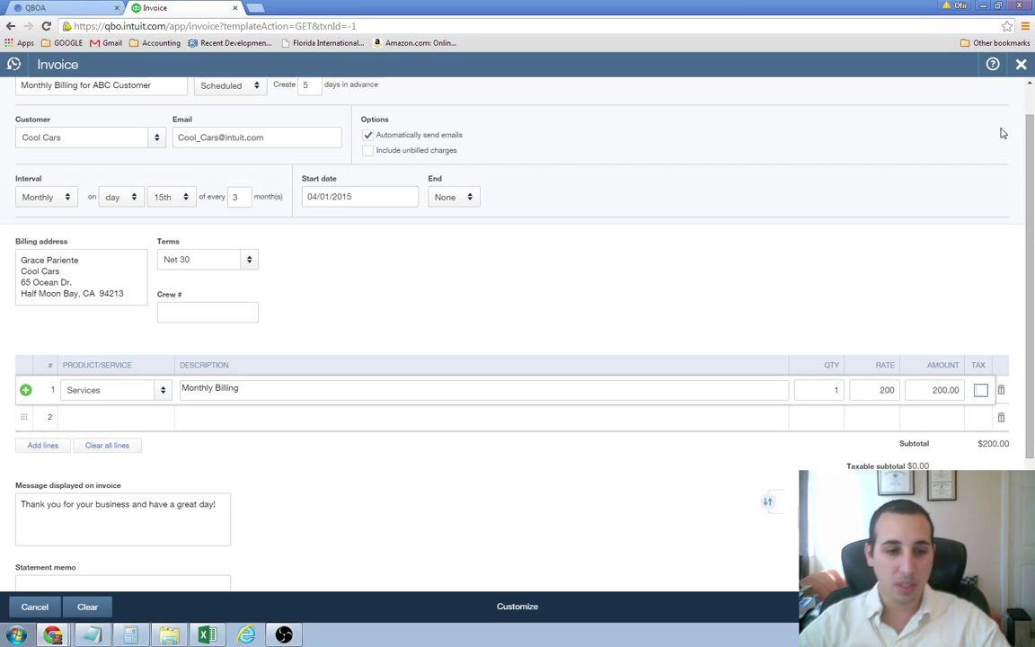
pyautogui.scroll(-3, 922, 403)
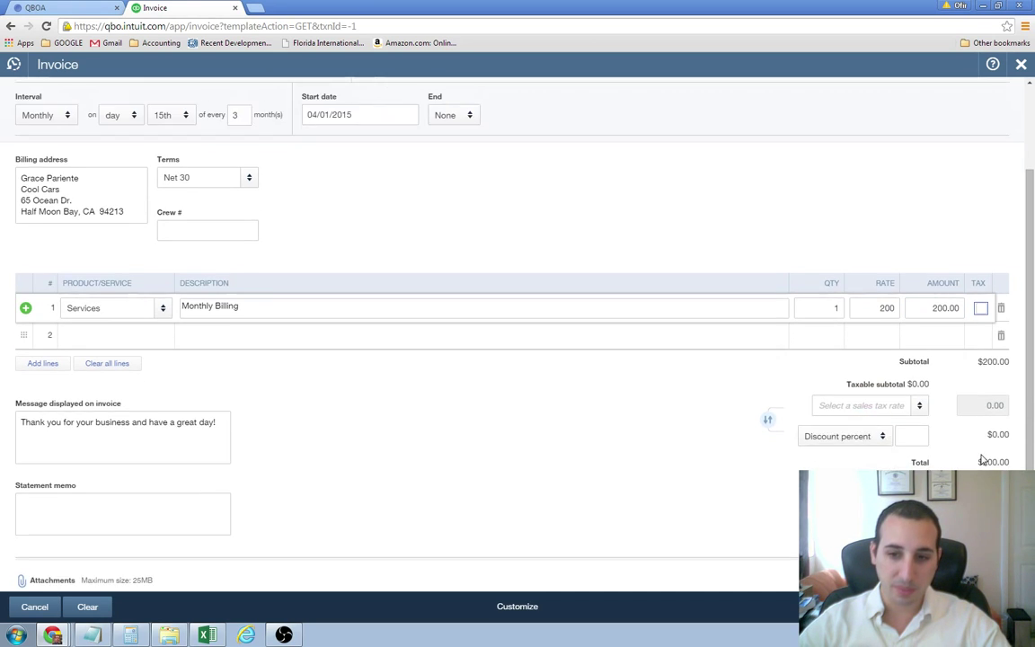
pyautogui.scroll(-1, 634, 544)
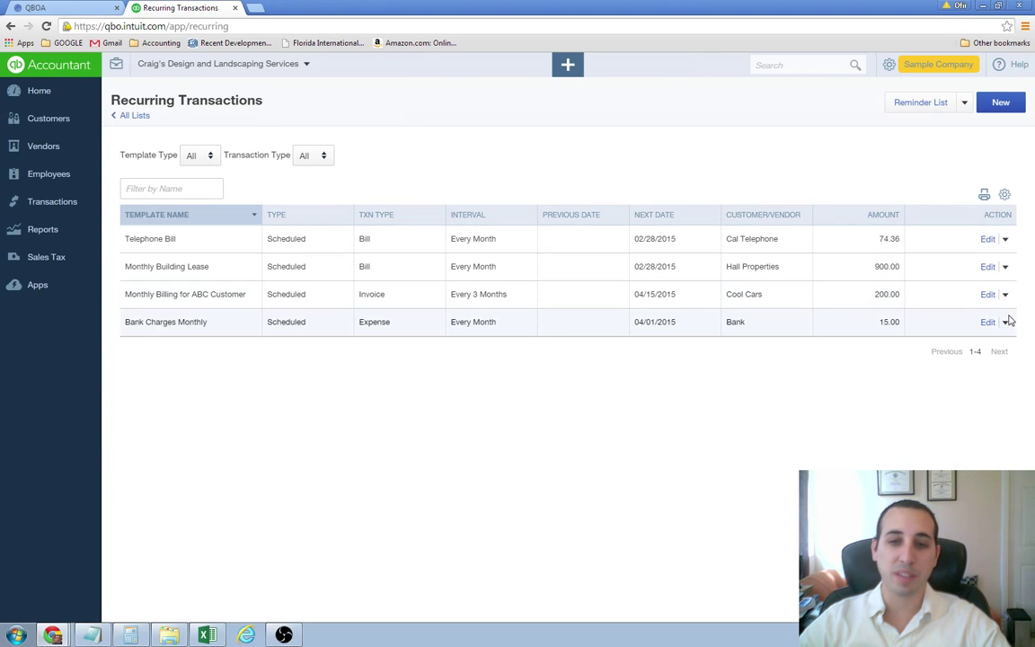
# - Reopen the Recurring Transactions list and delete the Telephone Bill template, confirming the deletion
pyautogui.click(918, 71)
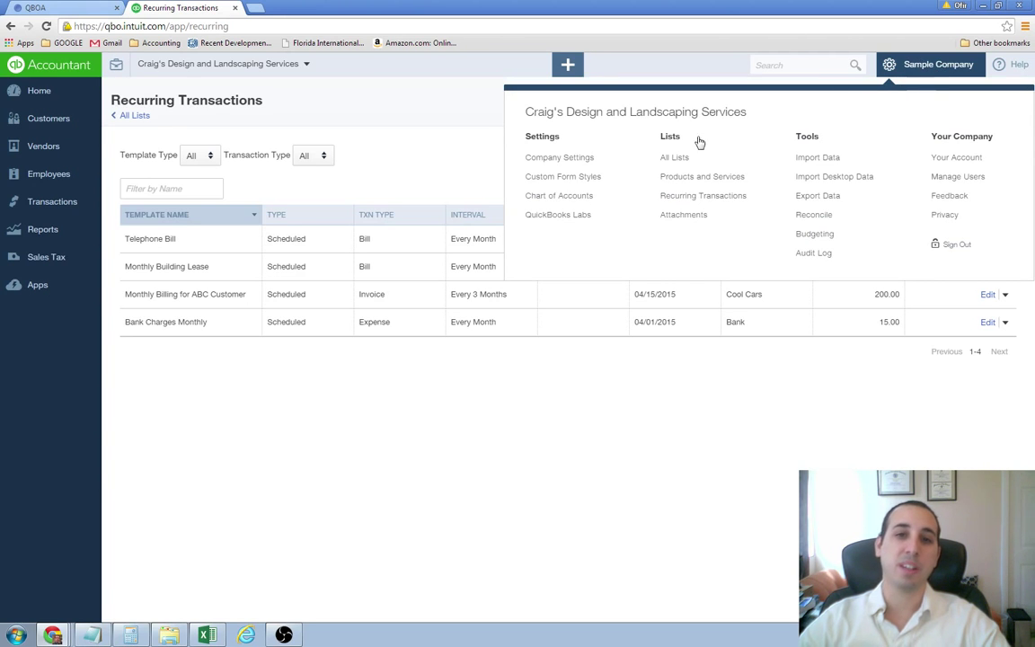
pyautogui.click(672, 197)
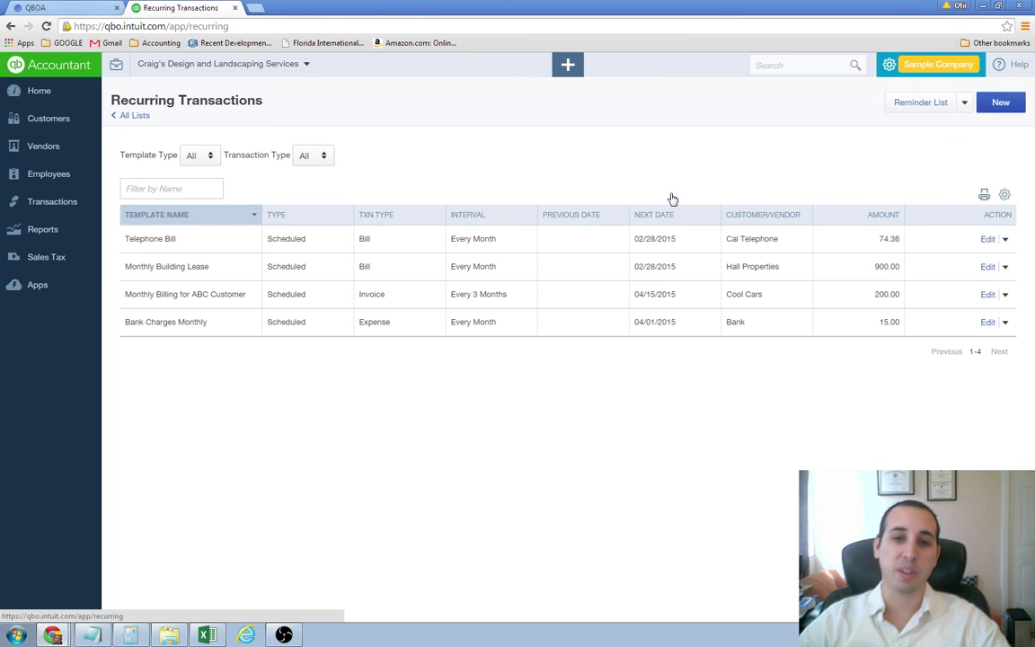
pyautogui.click(1005, 240)
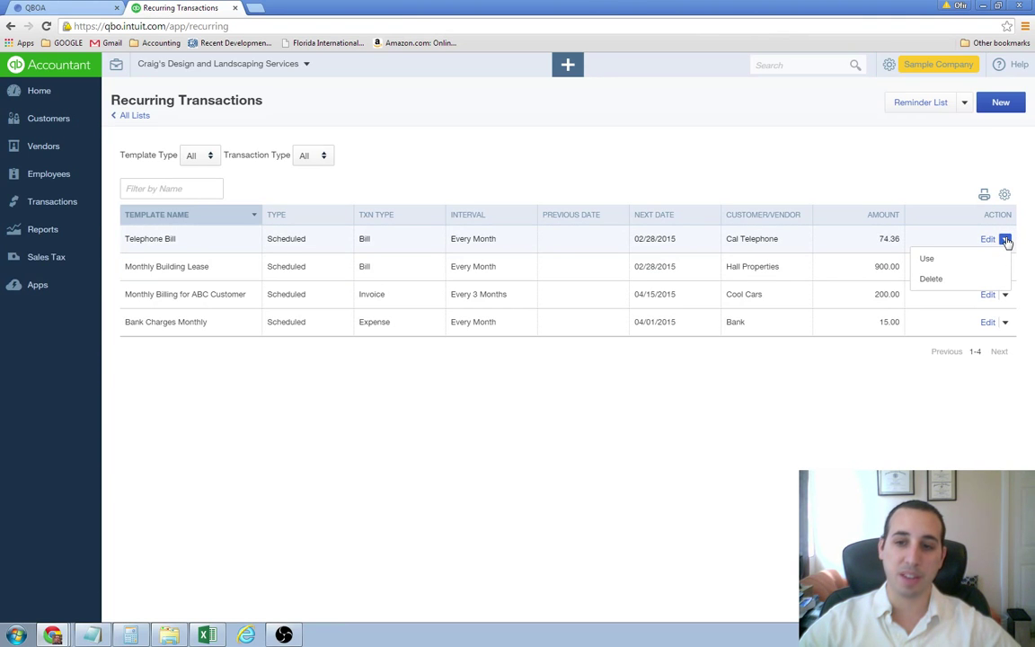
pyautogui.click(960, 281)
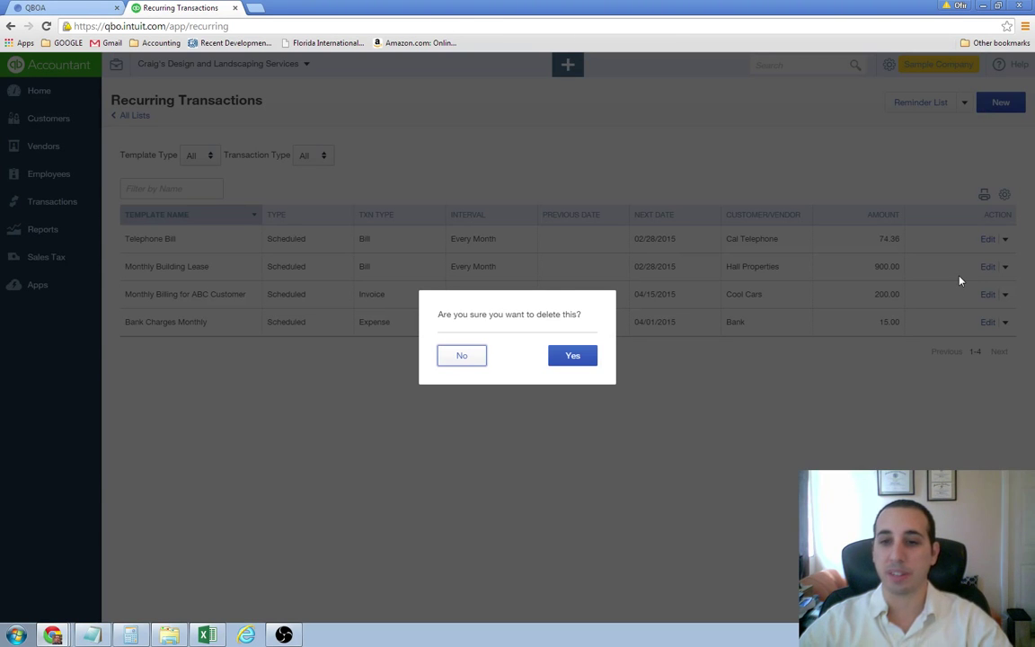
pyautogui.click(573, 362)
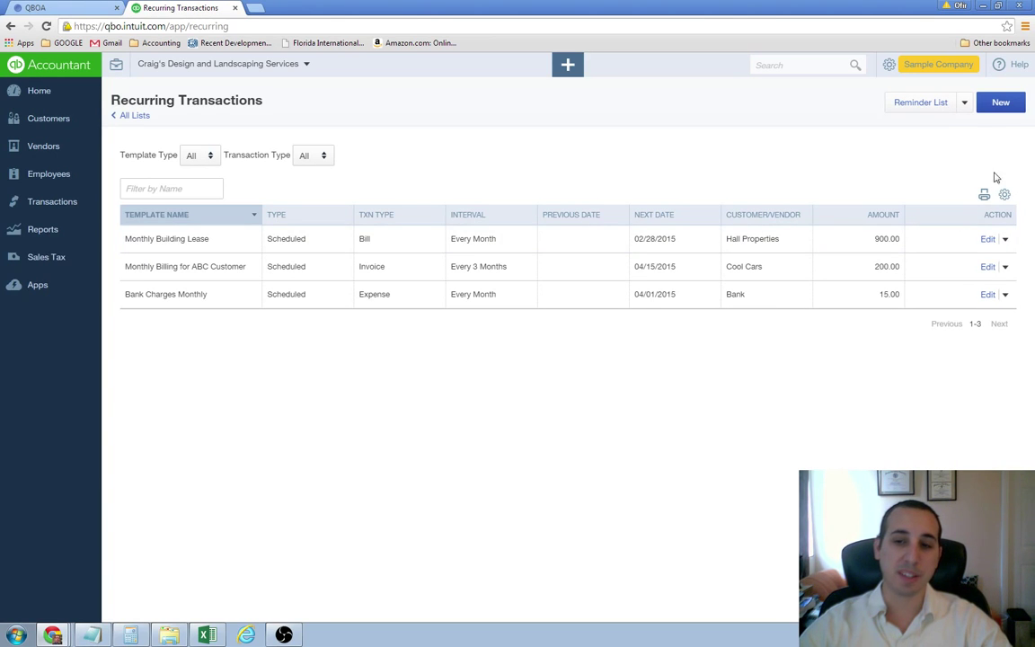
# - Use the Monthly Building Lease template to start a new bill for Hall Properties, keeping its prefilled dates
pyautogui.click(1005, 239)
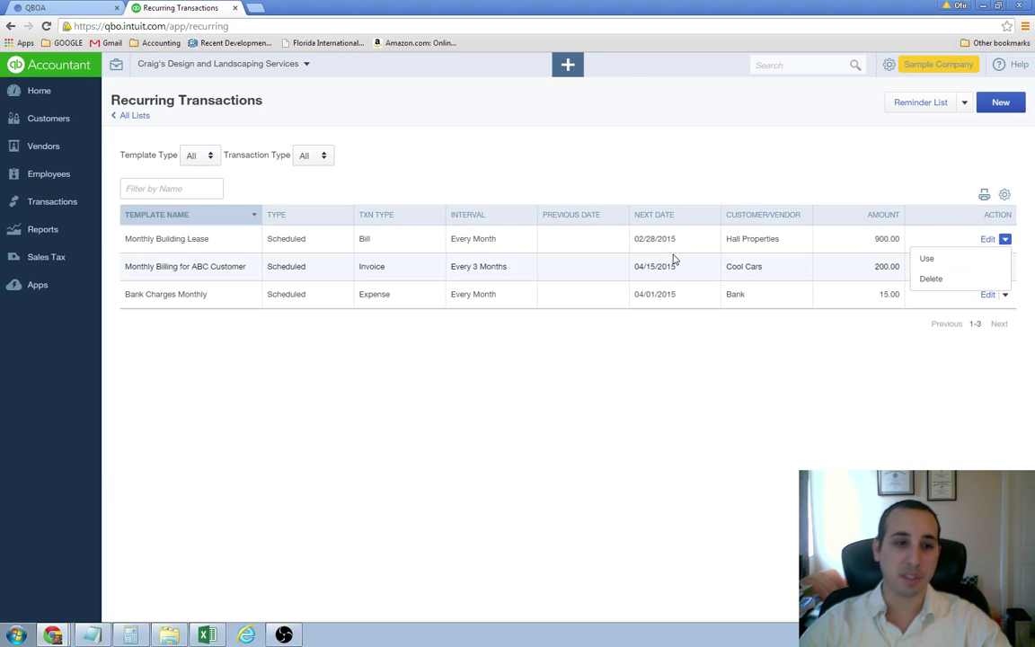
pyautogui.click(931, 264)
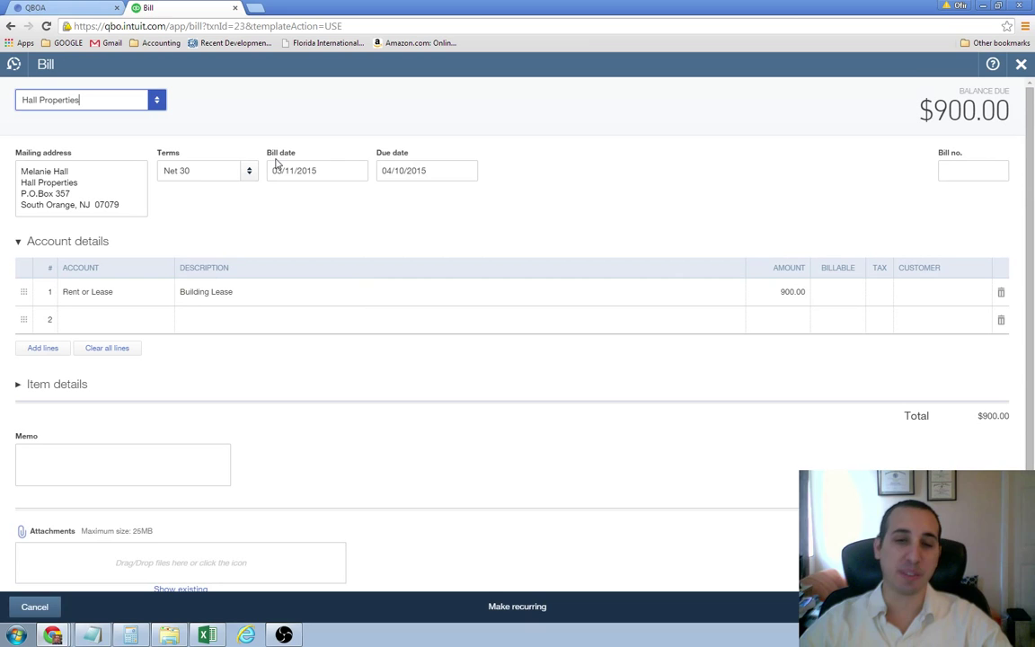
pyautogui.click(288, 167)
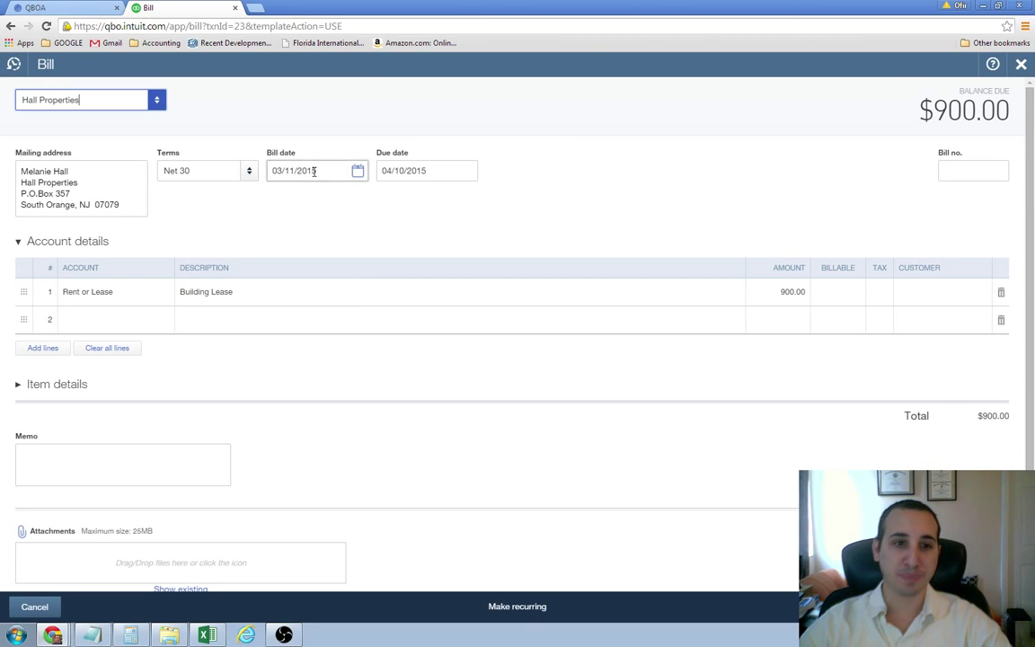
pyautogui.click(473, 211)
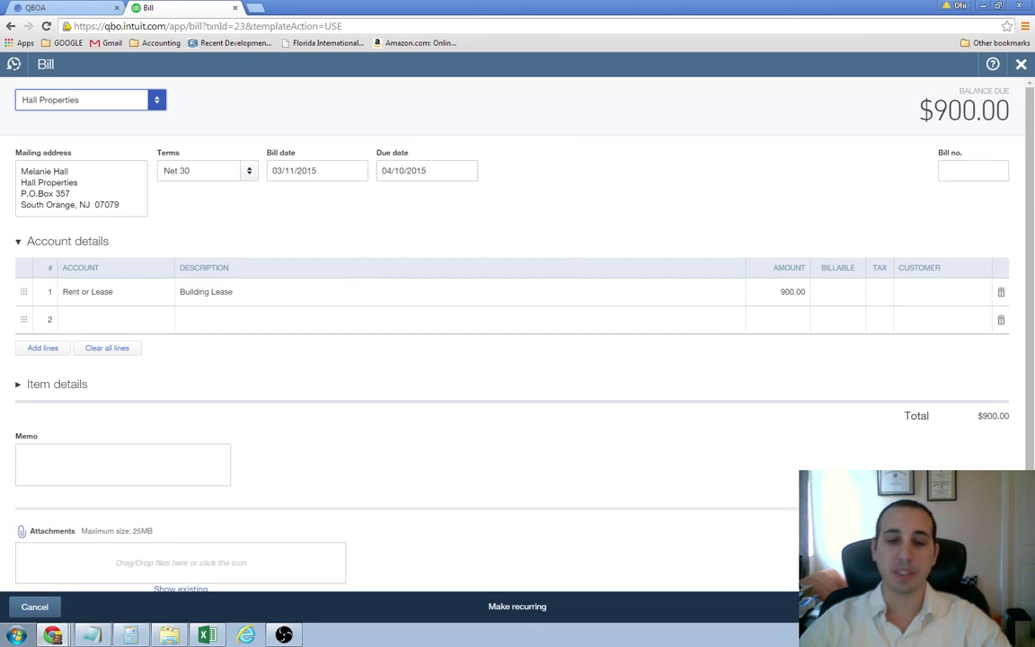